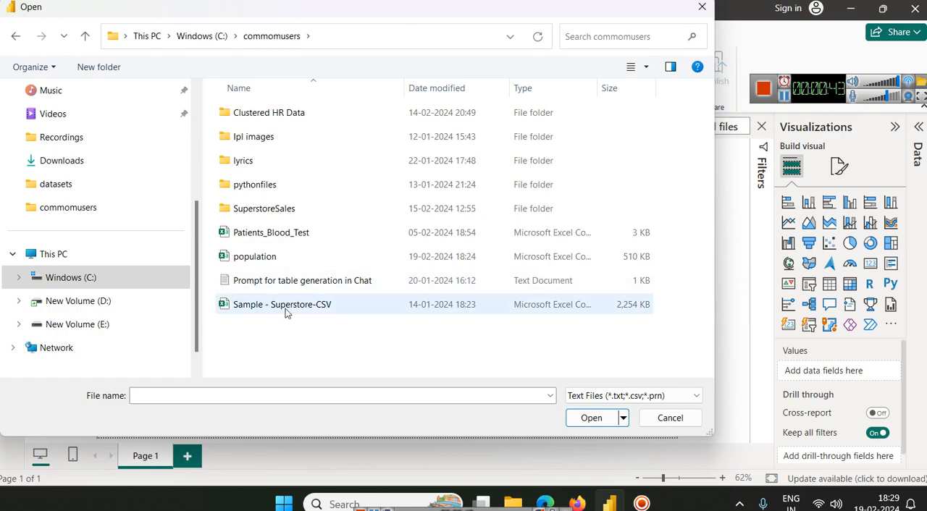
Step: Load the population CSV file after reviewing its preview, and expand the population table's field list
double_click(278, 259)
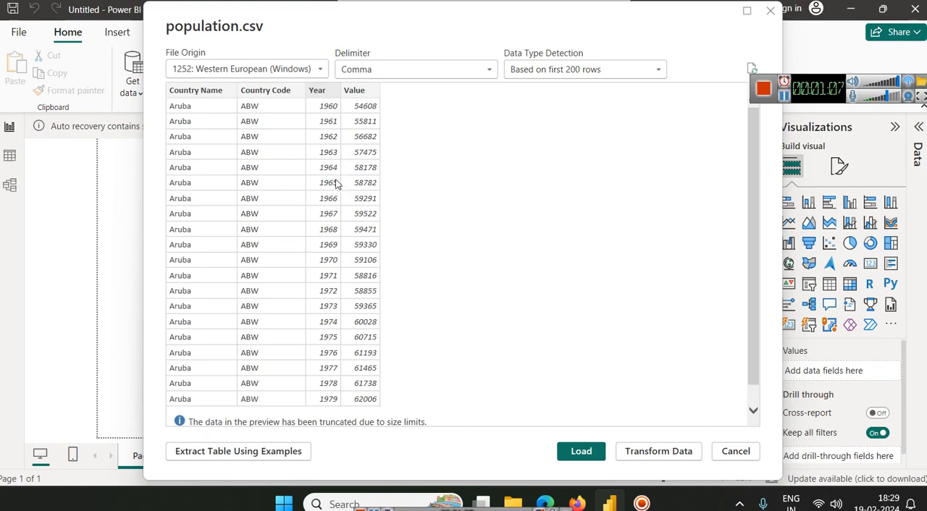
scroll(326, 186, down, 1)
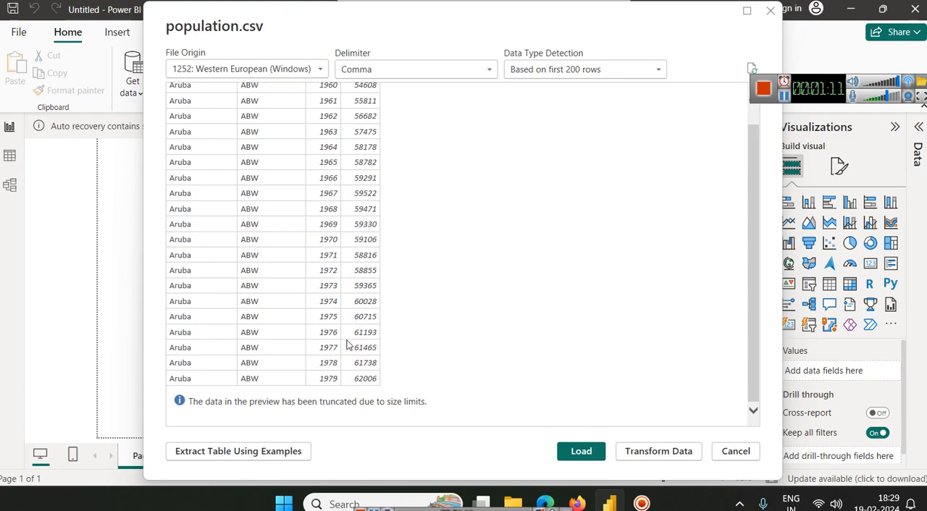
scroll(328, 244, up, 1)
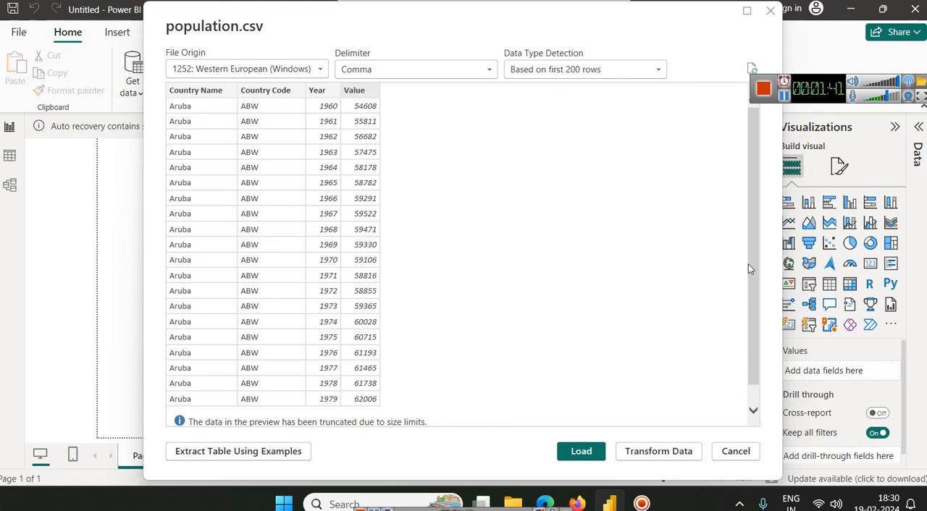
click(589, 456)
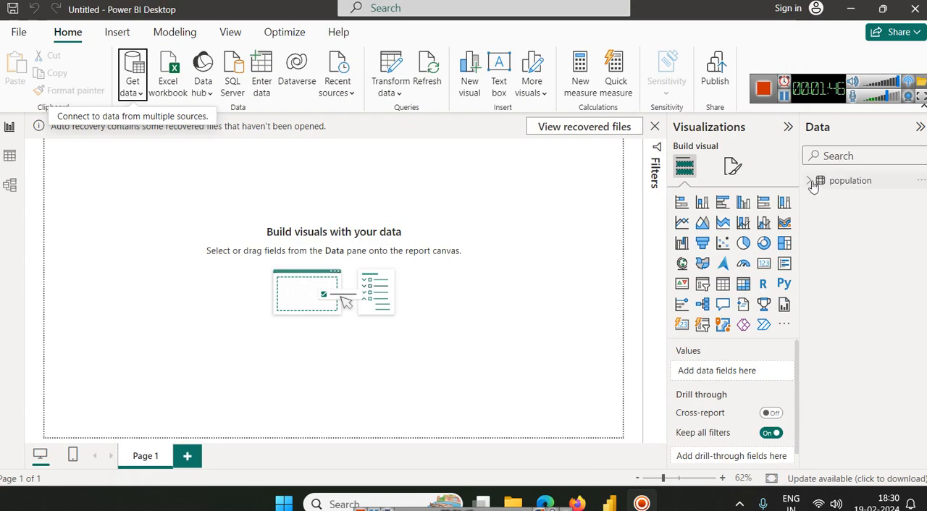
click(810, 181)
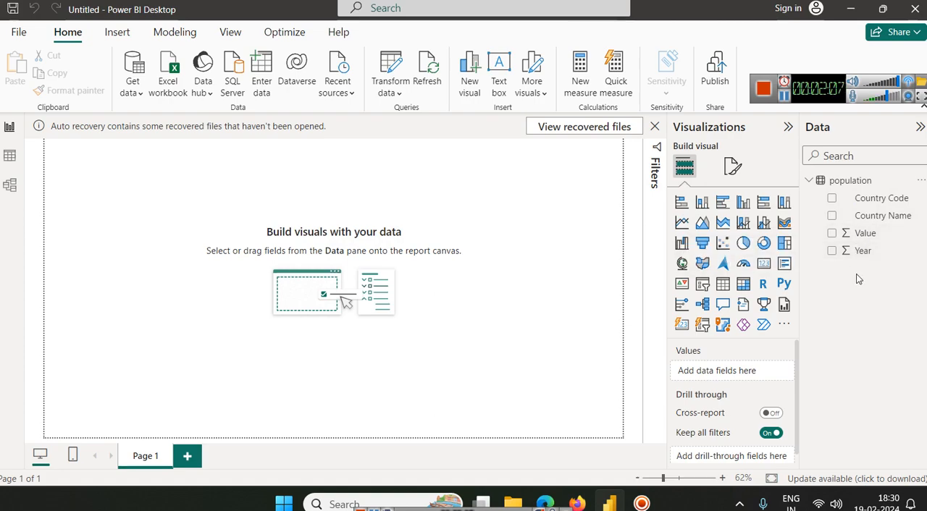
Step: Add an enlarged line chart in the middle of the page with Year on the X-axis and Value on the Y-axis
click(681, 223)
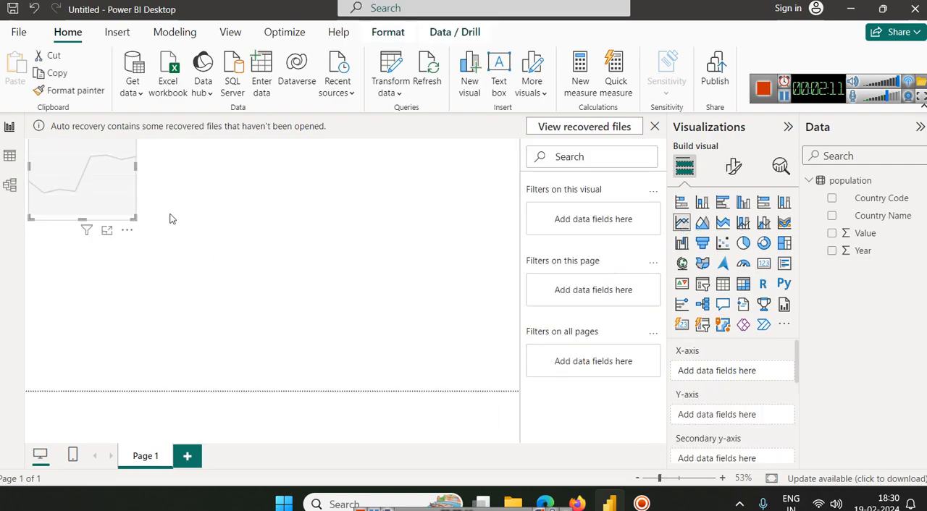
drag(135, 219, 361, 339)
drag(223, 230, 302, 262)
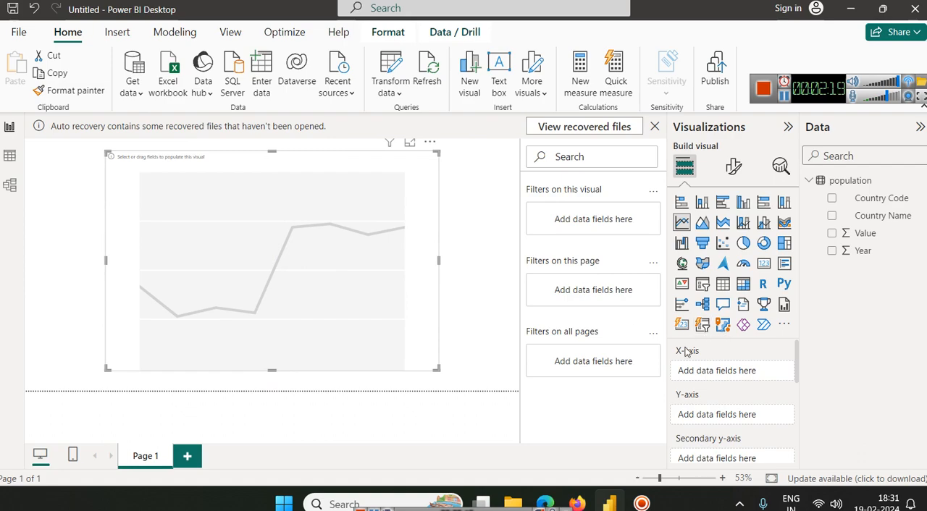
drag(862, 251, 724, 371)
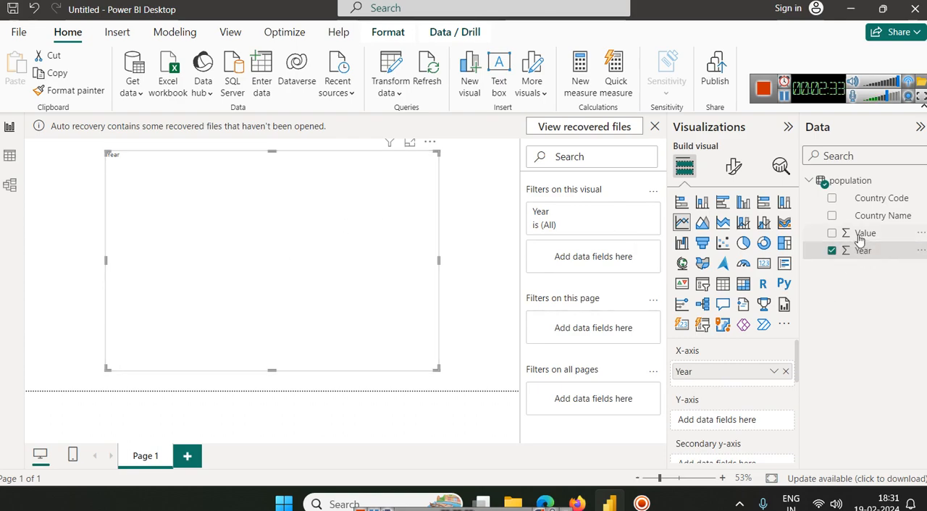
drag(865, 234, 733, 423)
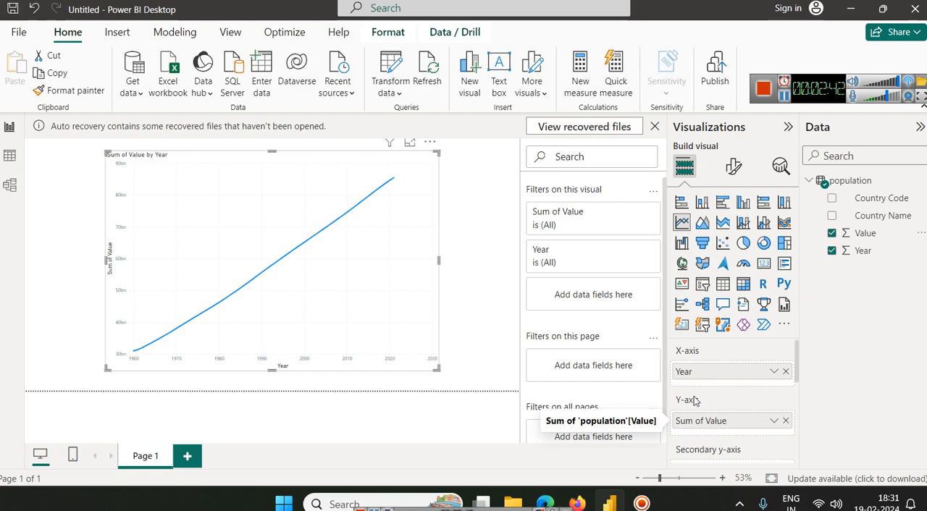
Step: Examine the population table's rows and columns in the table view, and return to the line chart in the report view
click(9, 155)
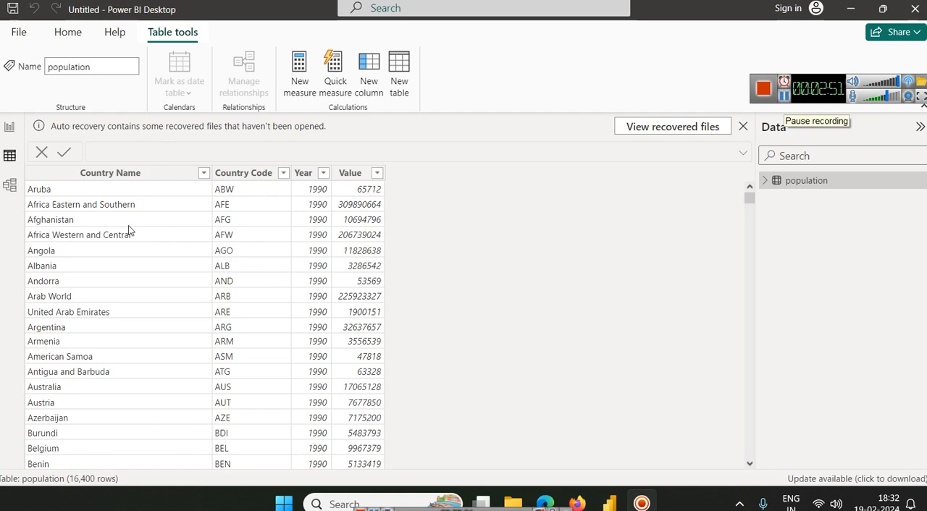
click(65, 181)
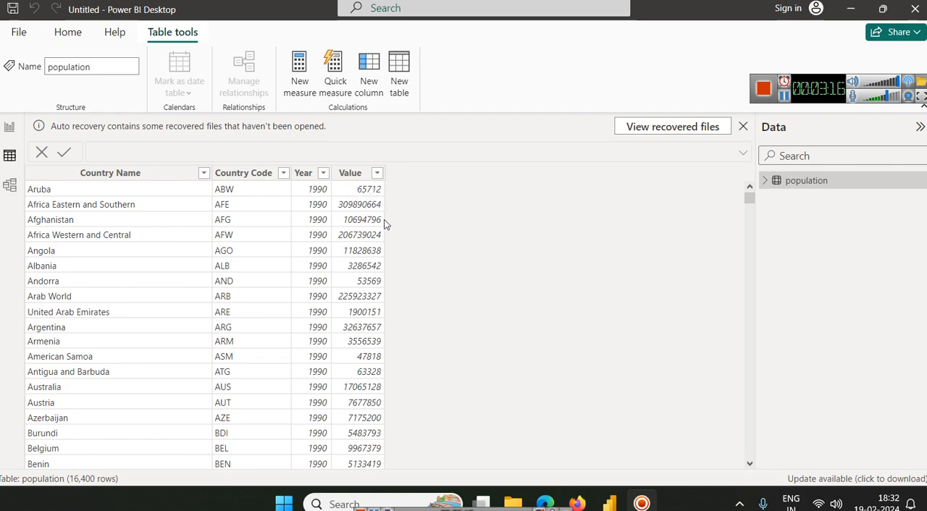
click(371, 174)
click(9, 127)
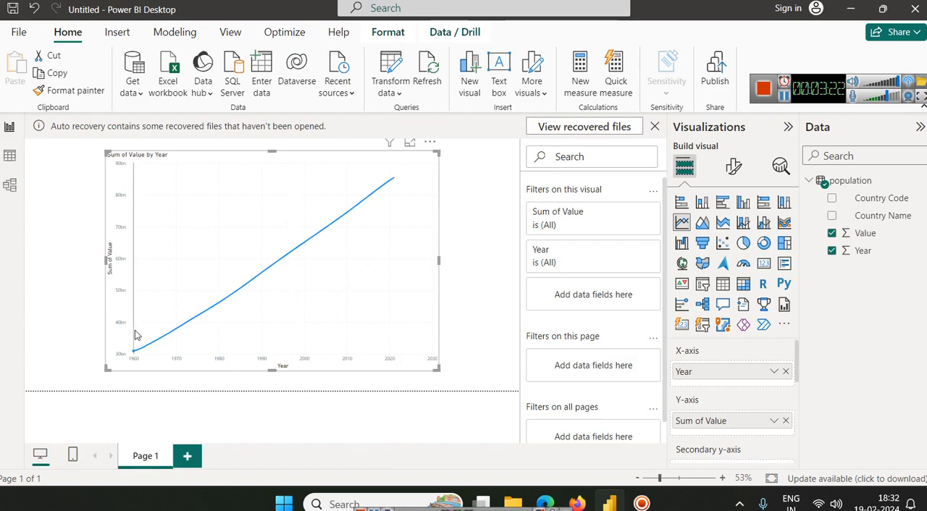
mouse_move(339, 226)
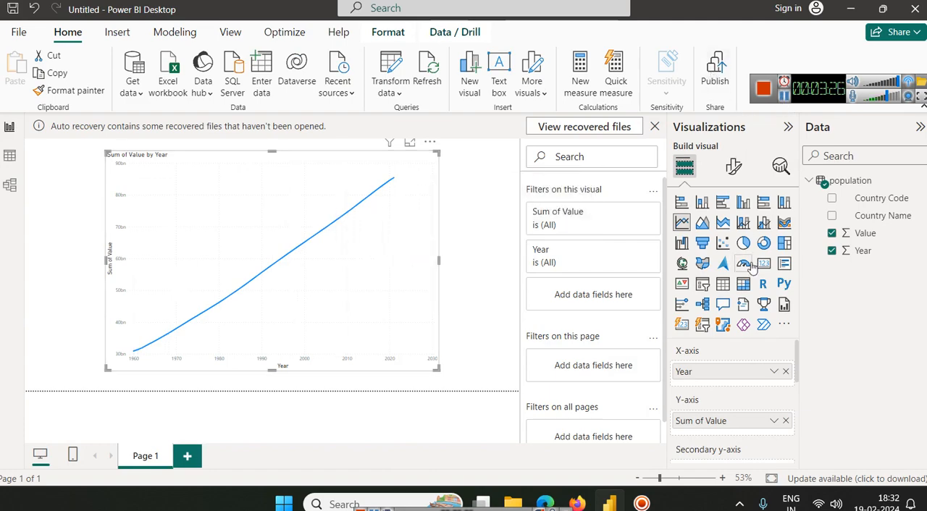
Step: Split the line chart by country by assigning Country Name as its legend
scroll(753, 377, down, 2)
scroll(752, 379, down, 1)
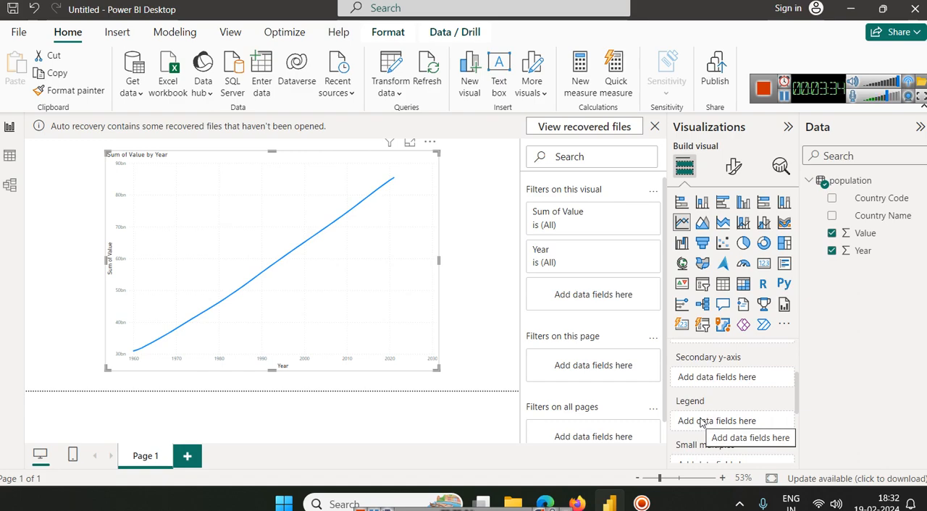
drag(880, 216, 742, 420)
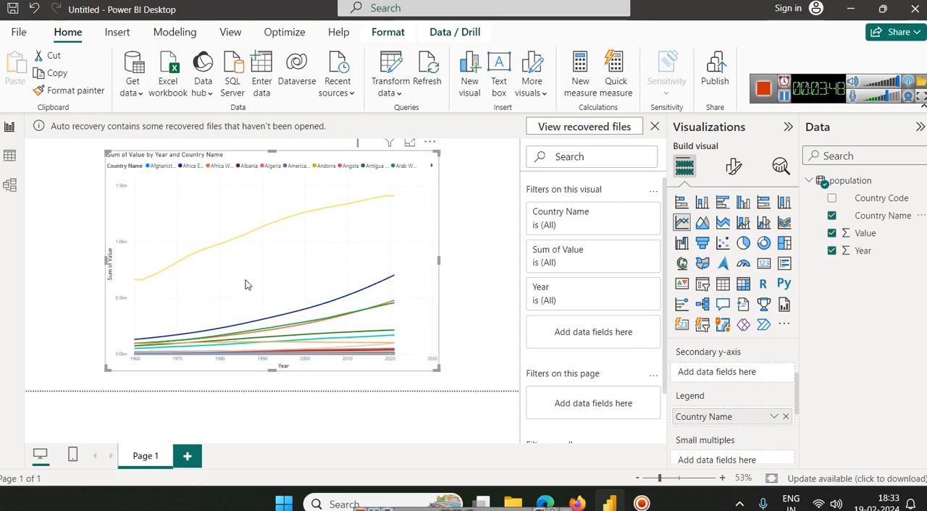
click(784, 99)
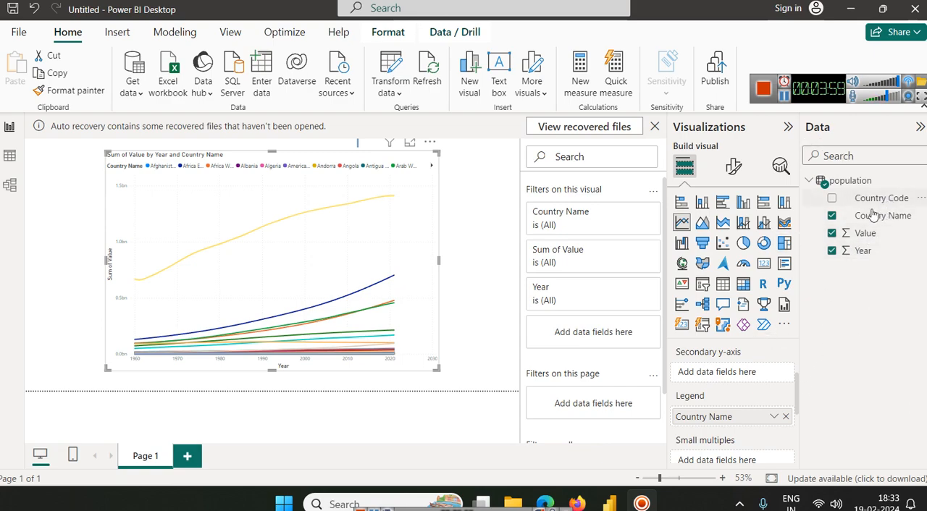
Step: Add Country Name as an extra filter on the line chart and include China
drag(872, 216, 588, 225)
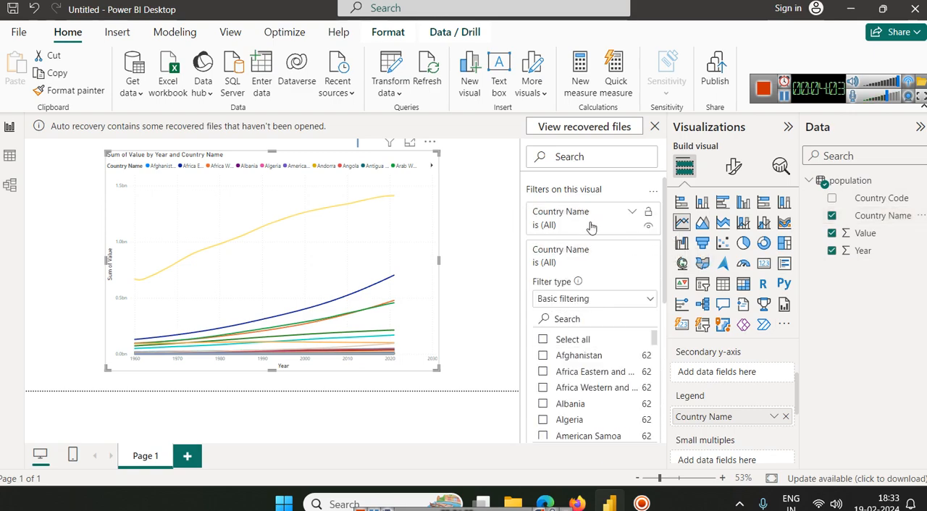
scroll(594, 387, down, 1)
scroll(558, 355, up, 1)
text(ina)
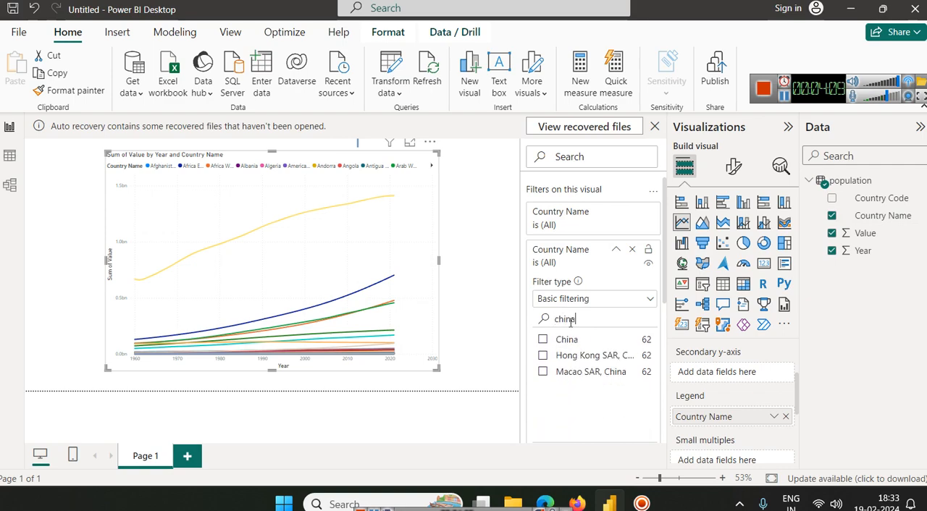
click(542, 340)
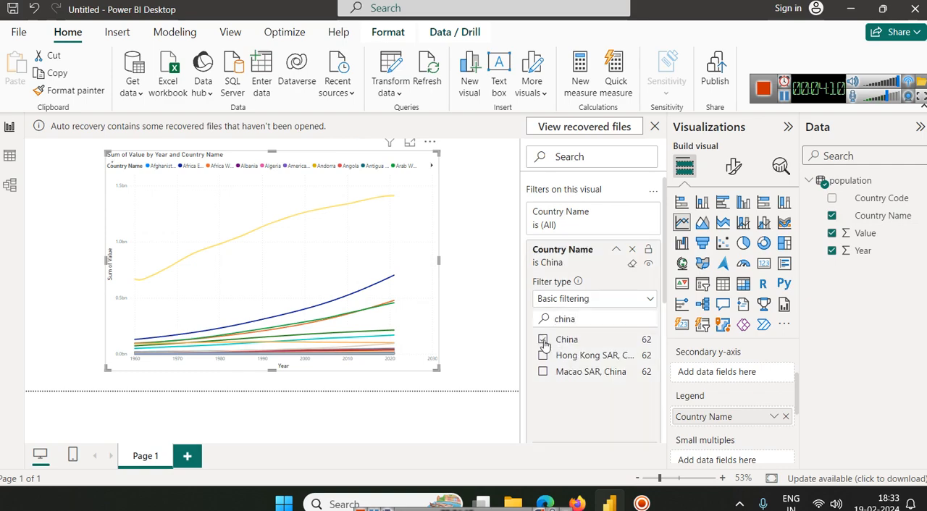
Step: Find India in the chart's Country Name filter and include it
double_click(584, 321)
key(BackSpace)
text(in)
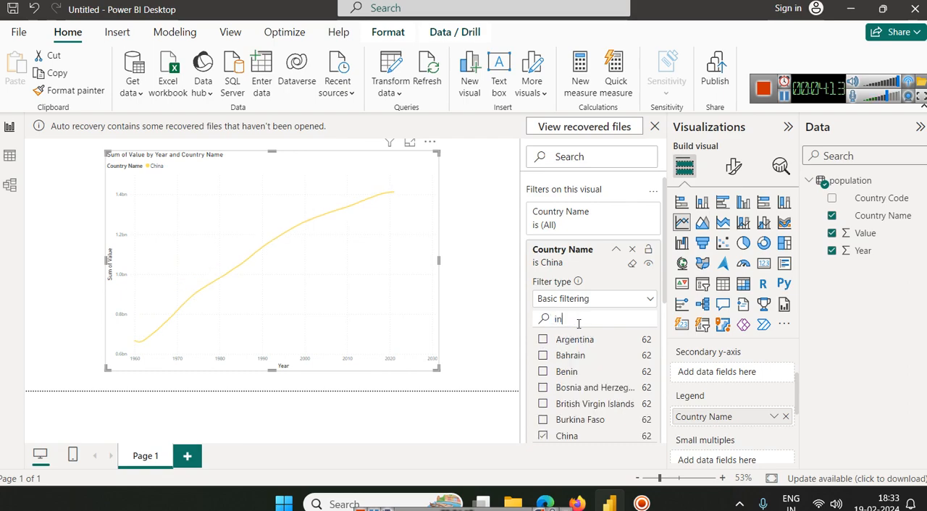
text(di)
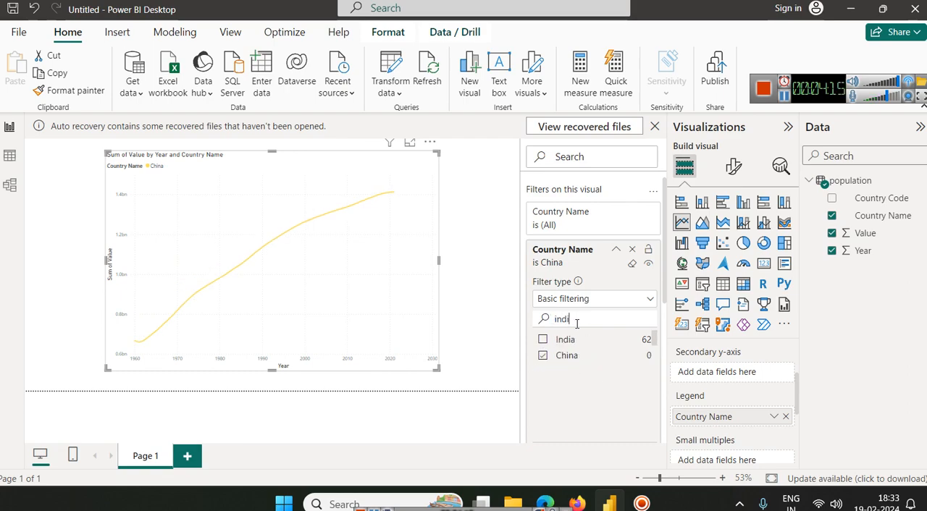
click(543, 340)
Step: Try including Canada in the Country Name filter, and exclude it again
double_click(581, 320)
text(cana)
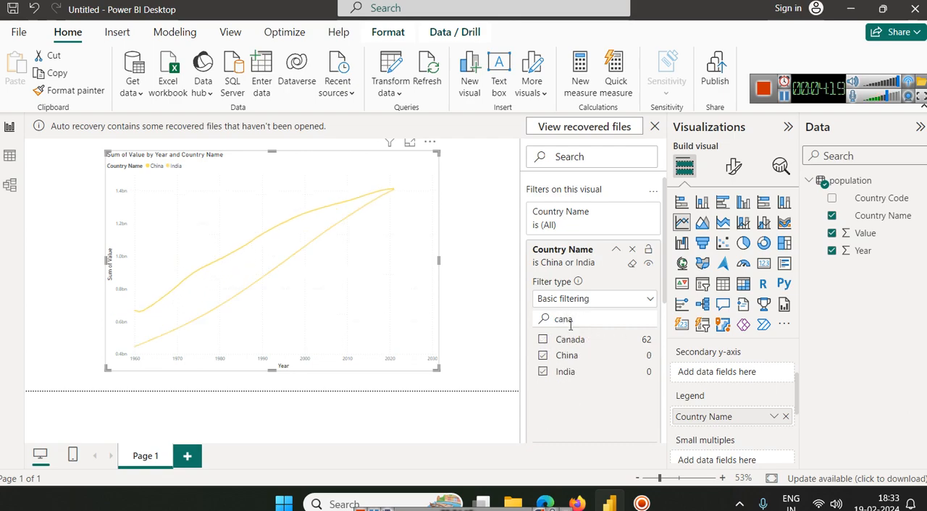
click(543, 340)
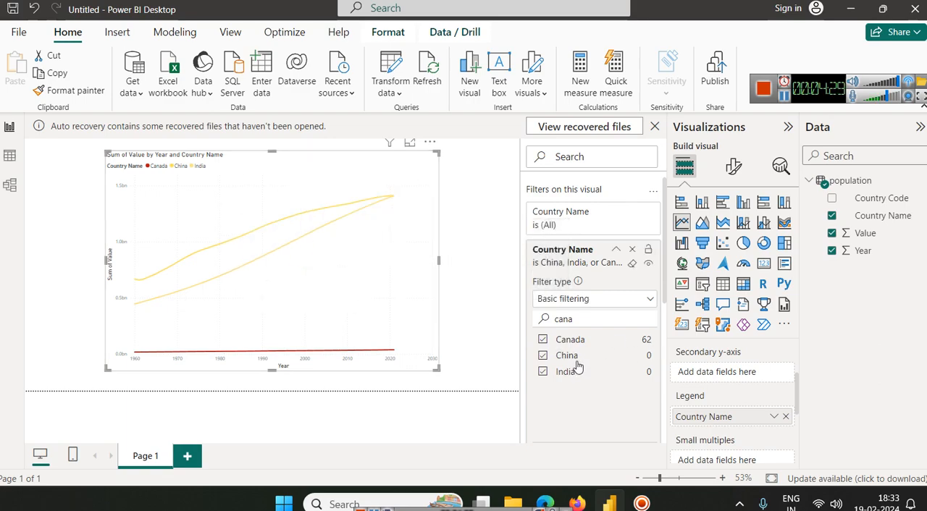
click(543, 340)
Step: Include United States in the chart's Country Name filter and compare the country lines
double_click(554, 321)
text(usa)
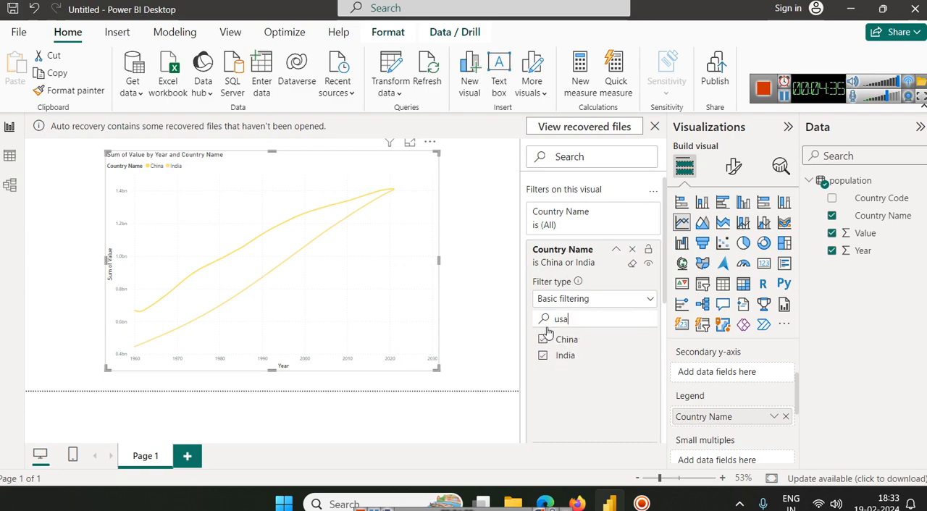
text(ni)
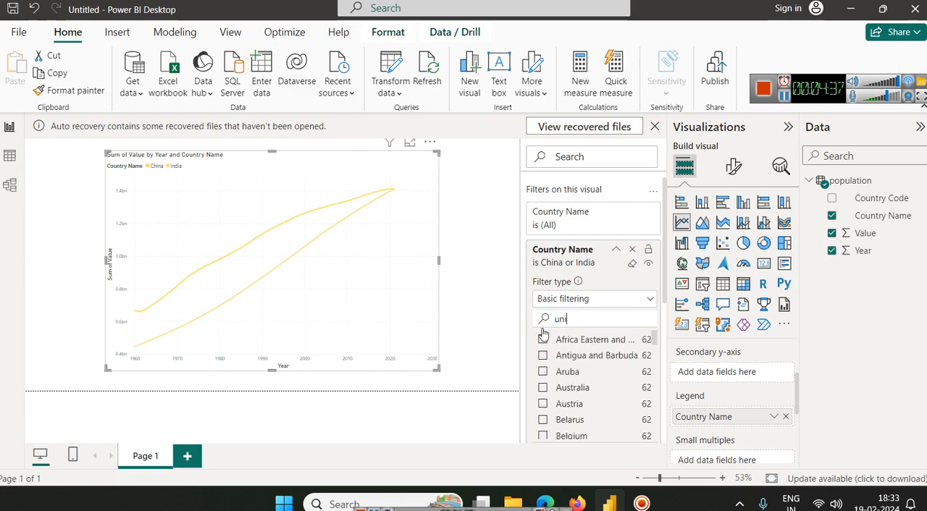
click(543, 404)
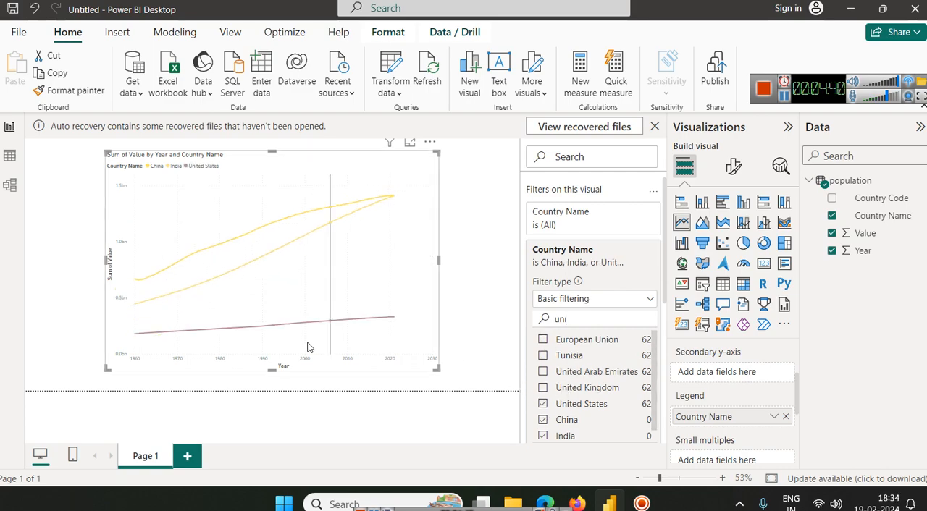
mouse_move(162, 337)
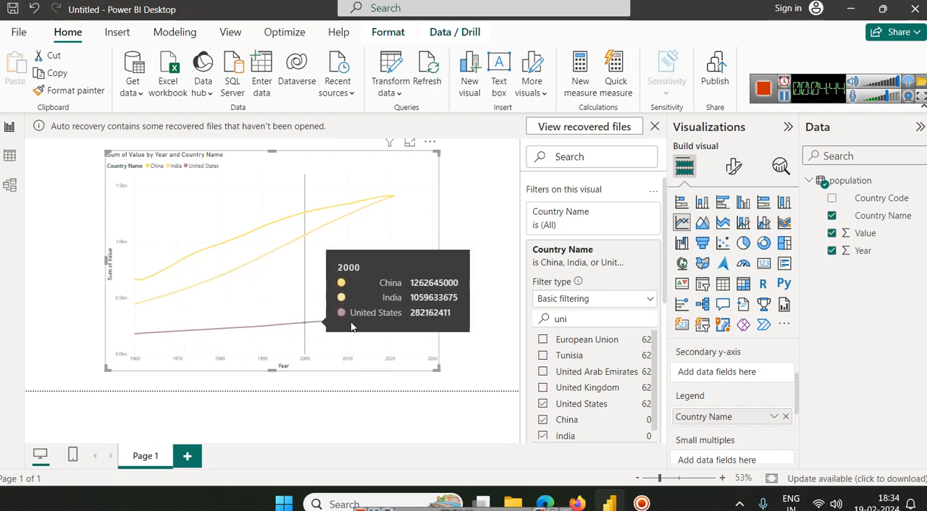
Step: Replace China with Brazil in the line chart's Country Name filter
click(546, 423)
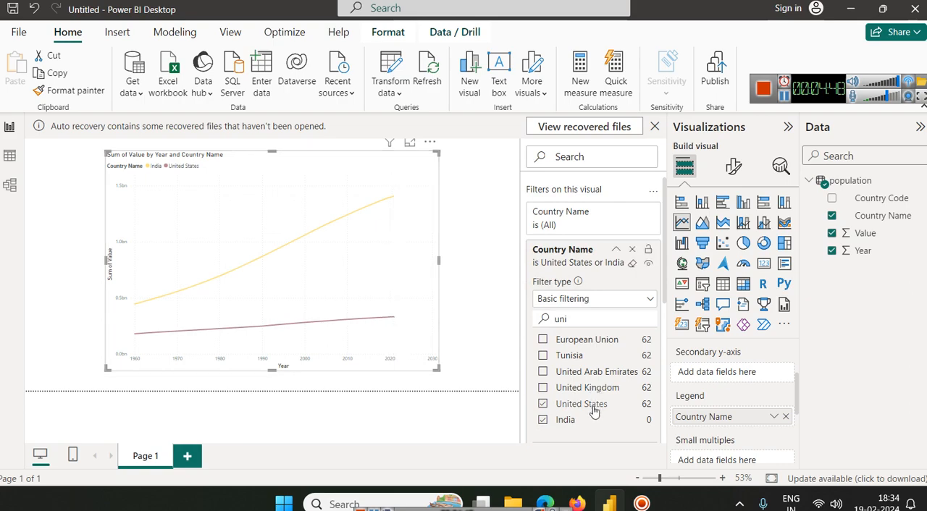
scroll(582, 391, down, 3)
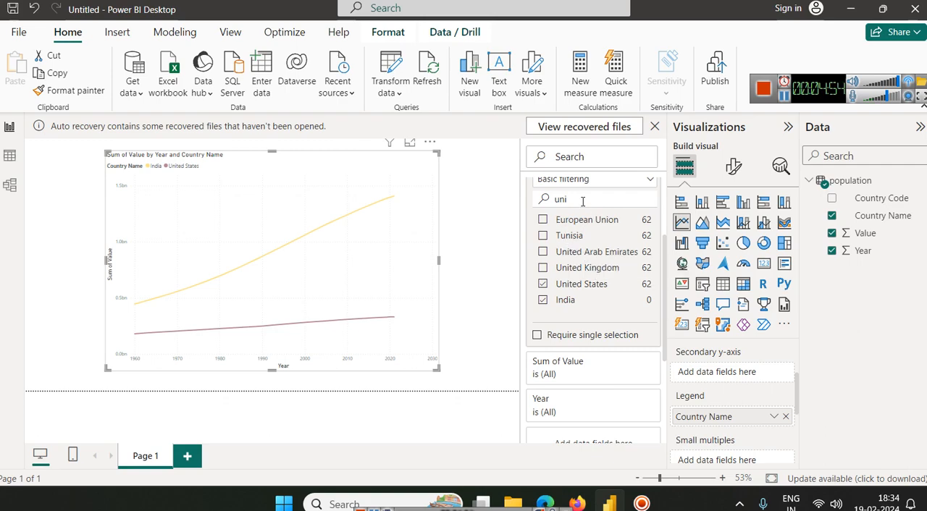
key(BackSpace)
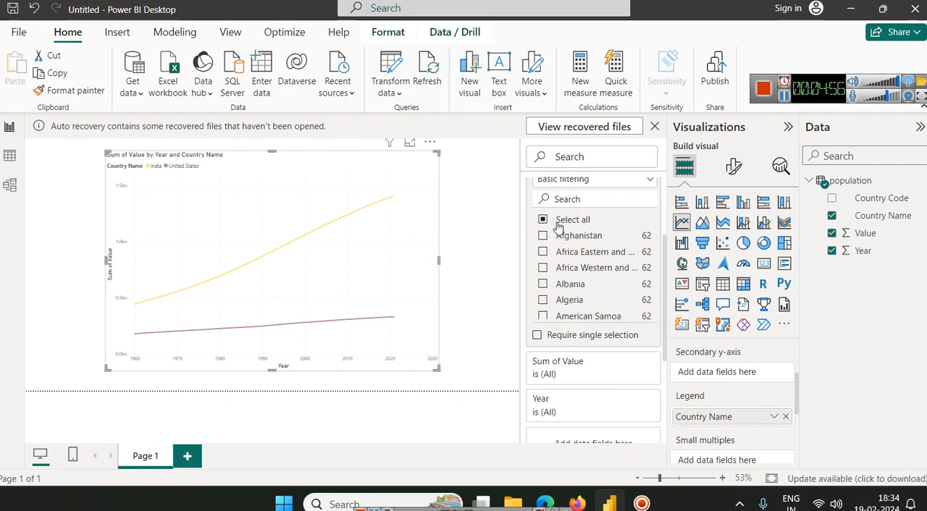
scroll(573, 261, down, 3)
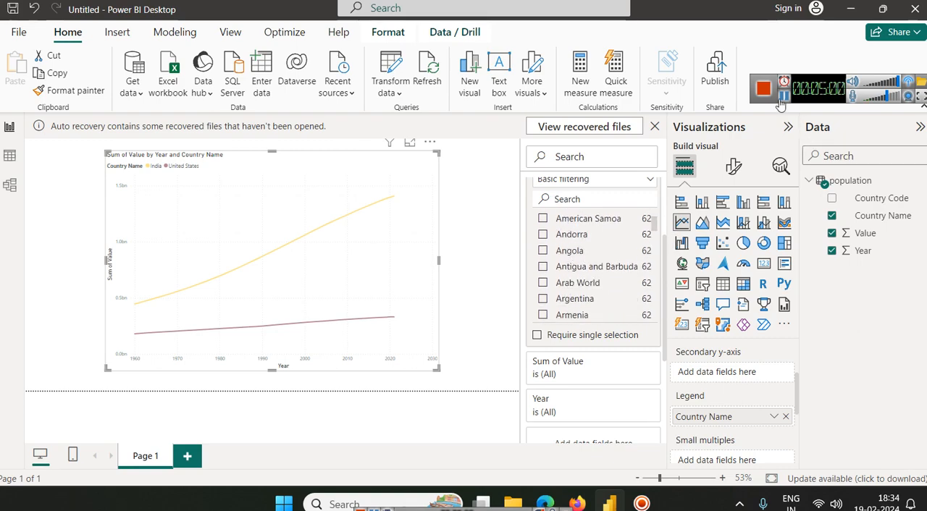
click(589, 198)
text(braz)
click(543, 221)
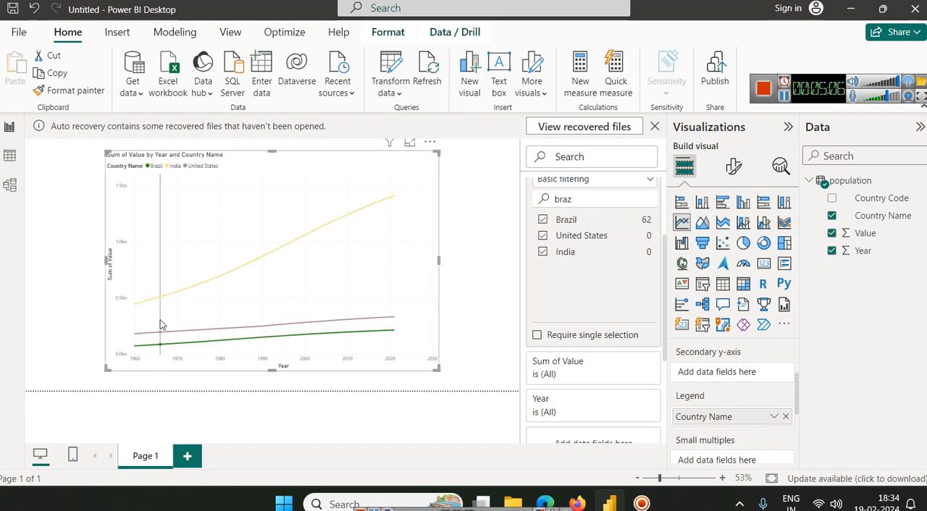
Step: Examine the country lines of the chart in focus mode, and return to the report page
click(409, 144)
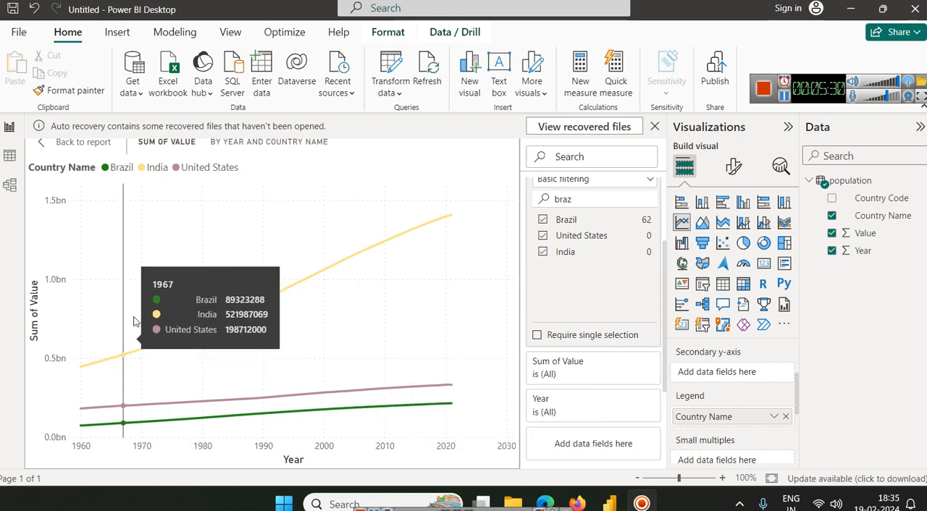
click(77, 142)
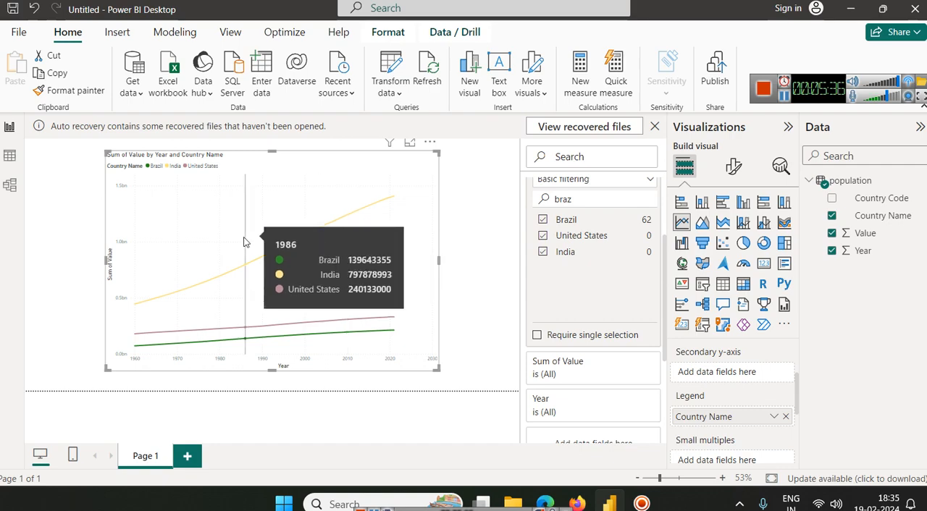
Step: Add a second, blank page to the report
click(186, 458)
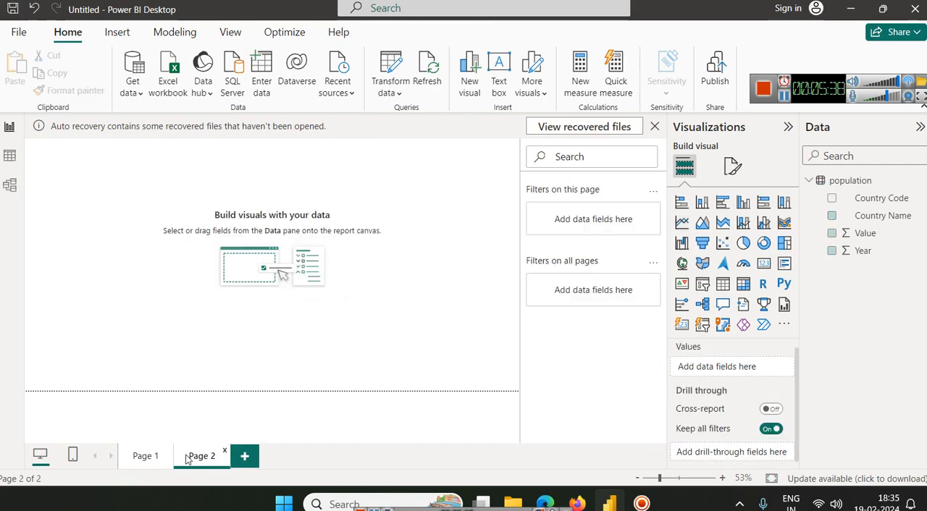
Step: Add a filled map visual to Page 2, enlarge it and place it near the middle of the canvas
click(703, 263)
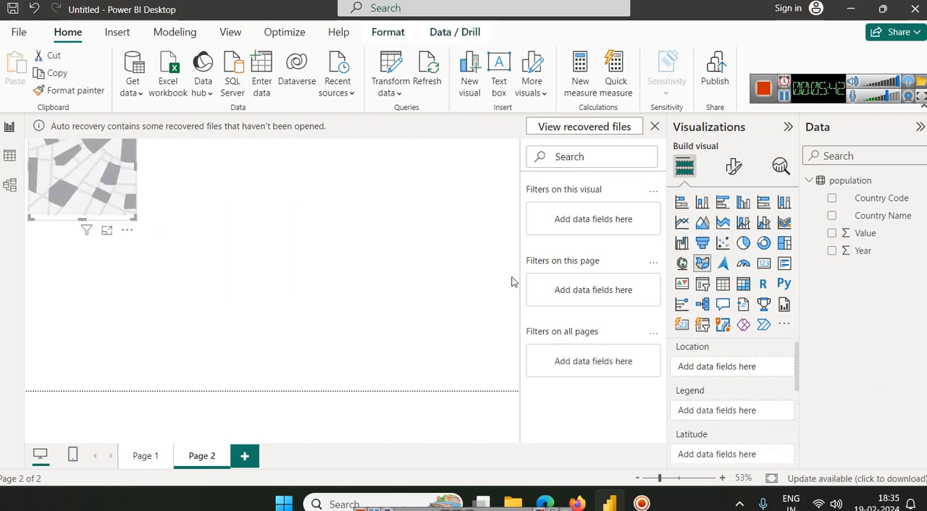
drag(88, 209, 266, 259)
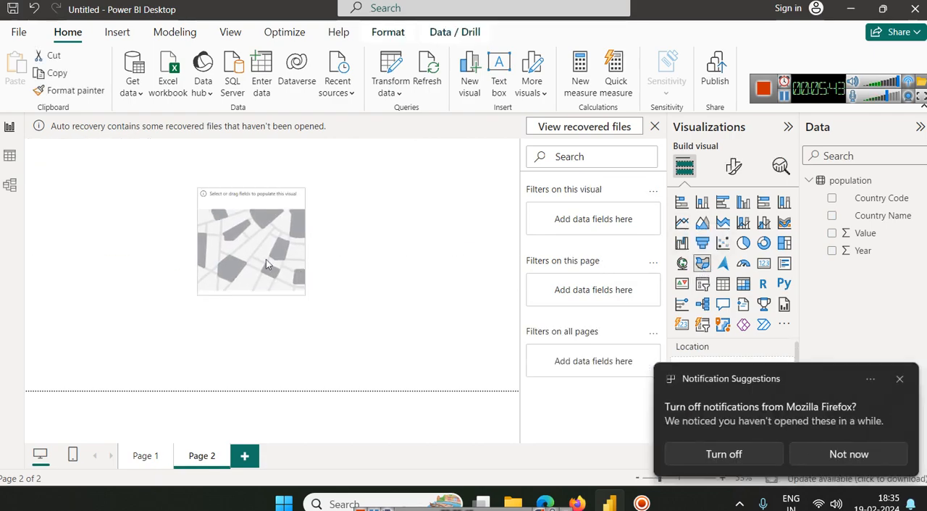
click(864, 455)
drag(318, 293, 456, 343)
drag(353, 274, 294, 268)
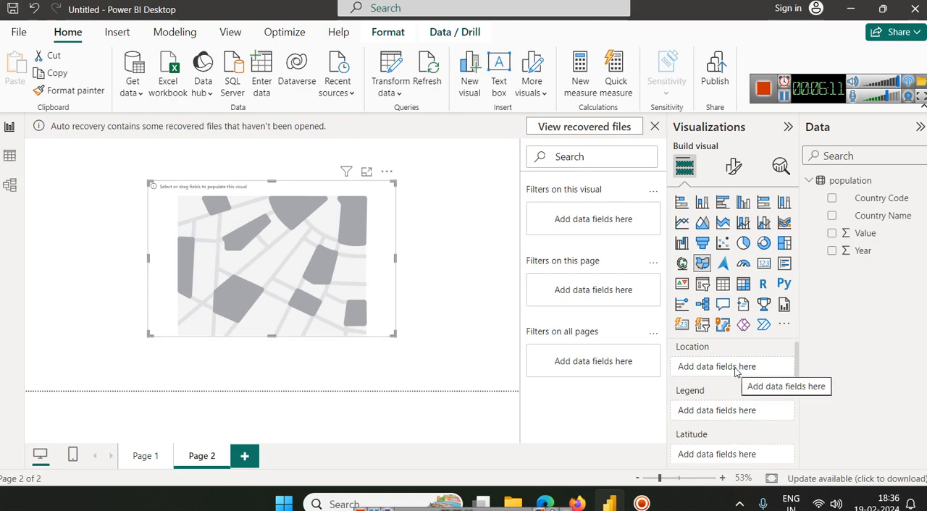
Step: Assign Country Name to the filled map's Location and Value to its Legend
drag(873, 215, 743, 371)
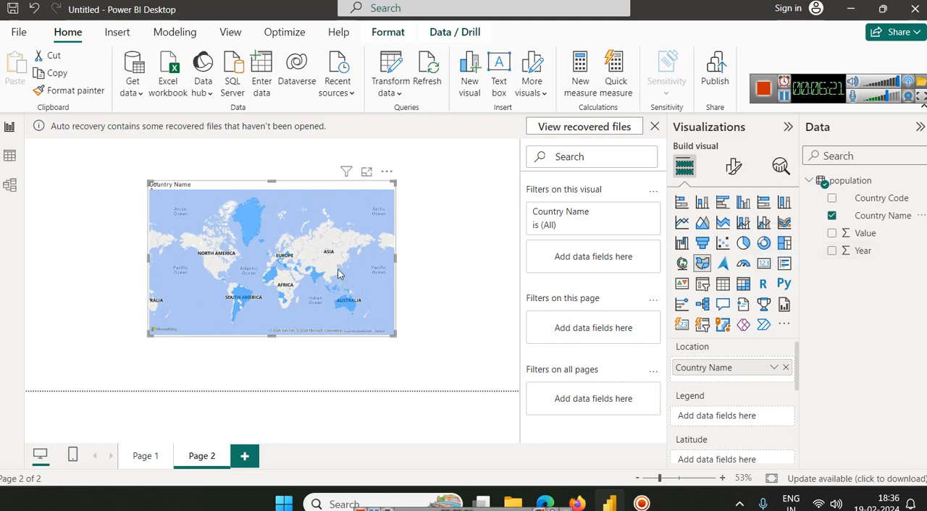
mouse_move(348, 307)
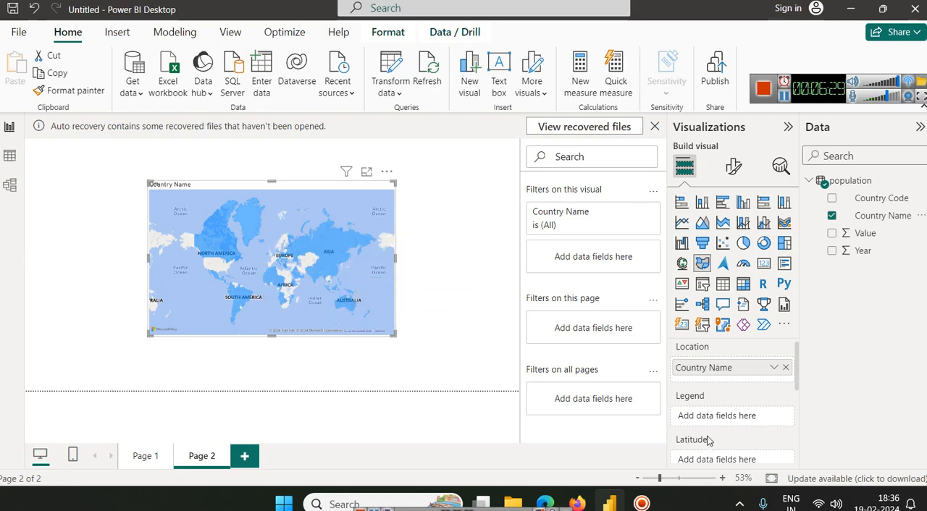
scroll(706, 424, down, 3)
scroll(711, 430, down, 1)
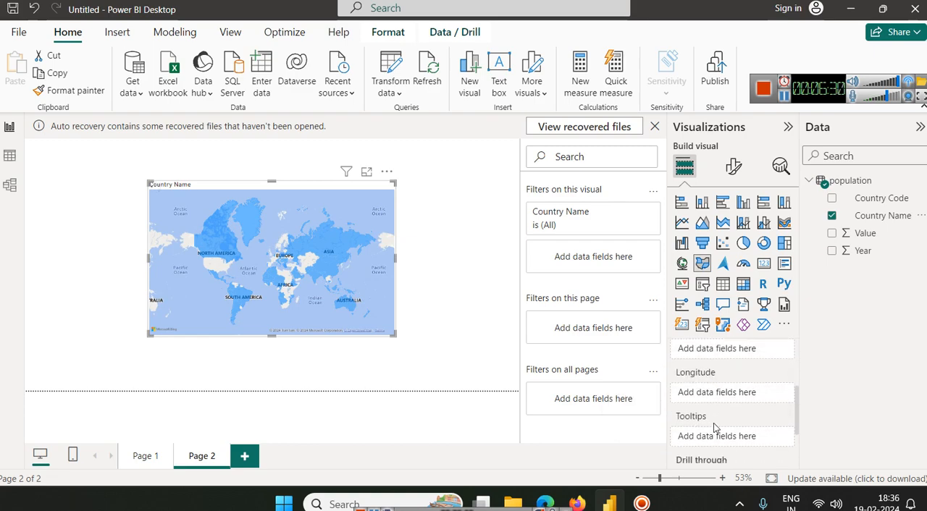
scroll(715, 426, down, 1)
scroll(713, 428, up, 2)
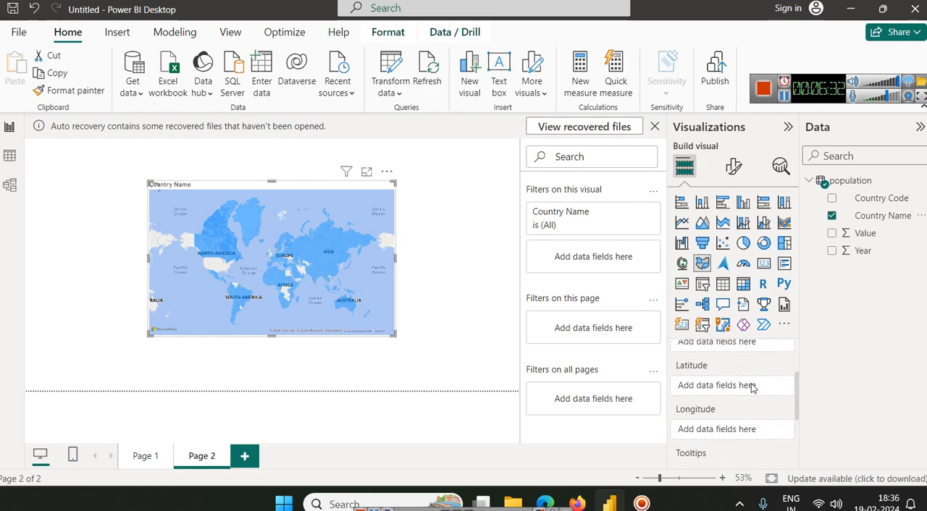
scroll(751, 388, up, 2)
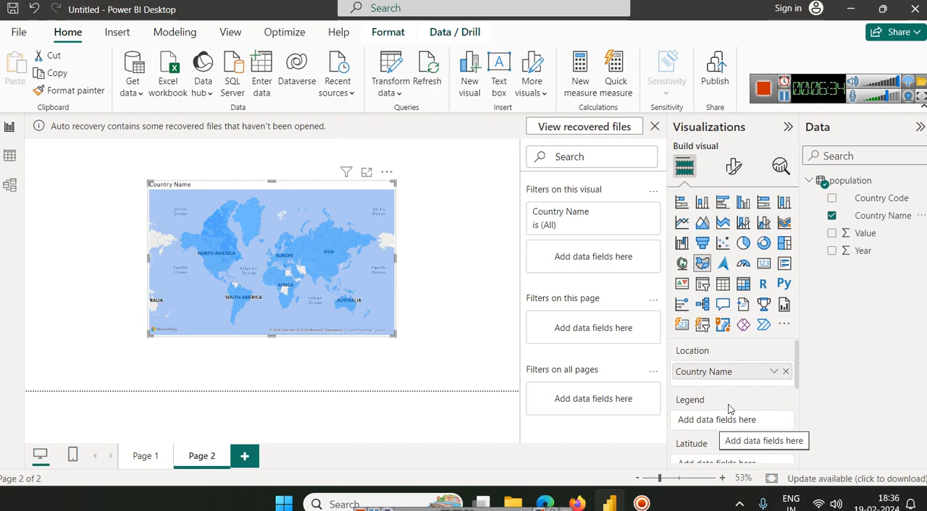
drag(881, 240, 726, 420)
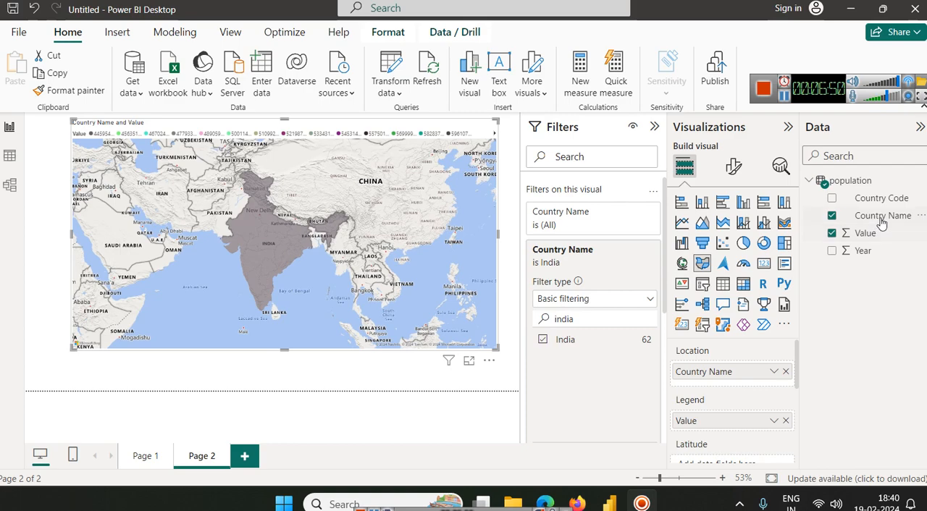
Step: Include China alongside India in the map's Country Name filter, and inspect the values of both countries on the map
double_click(564, 318)
text(ch)
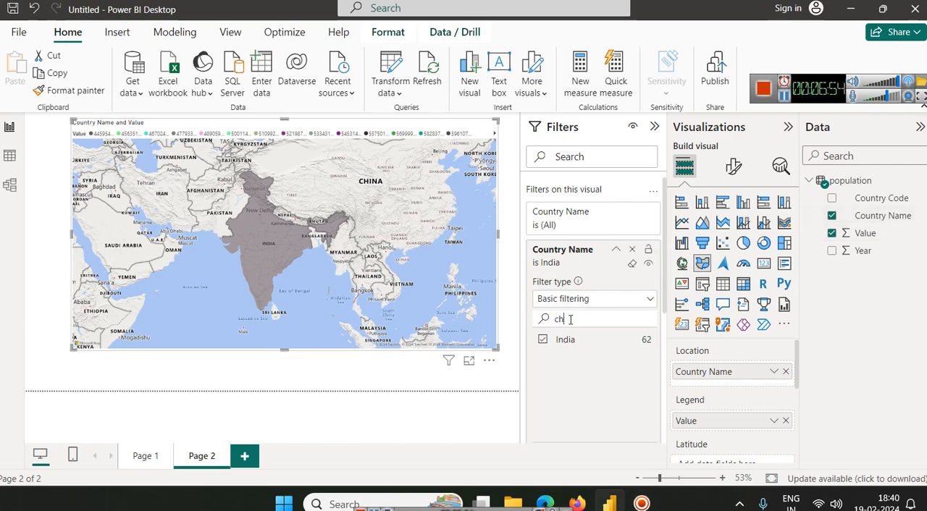
text(i)
click(543, 356)
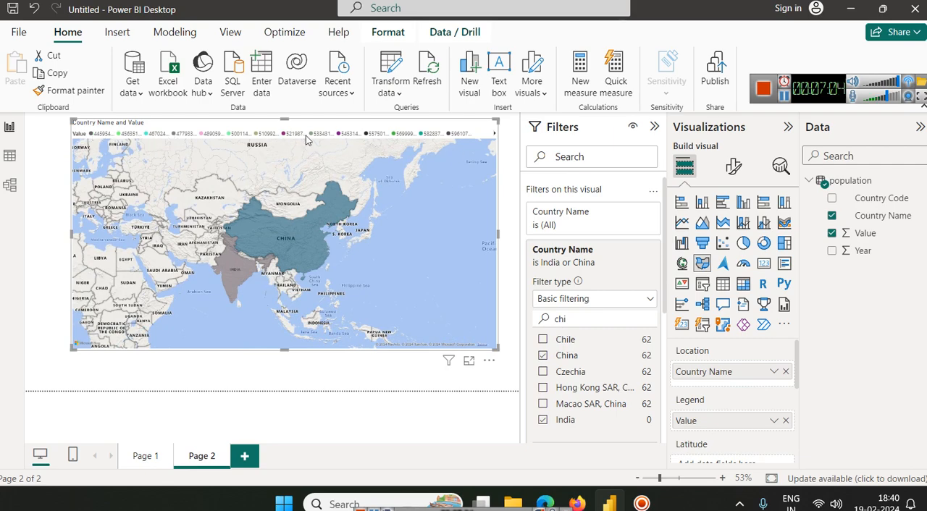
mouse_move(298, 253)
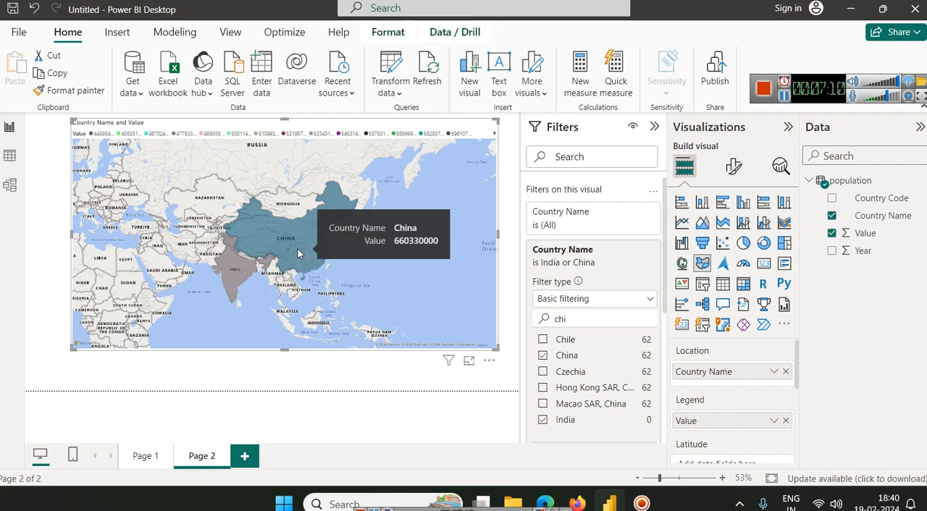
mouse_move(241, 272)
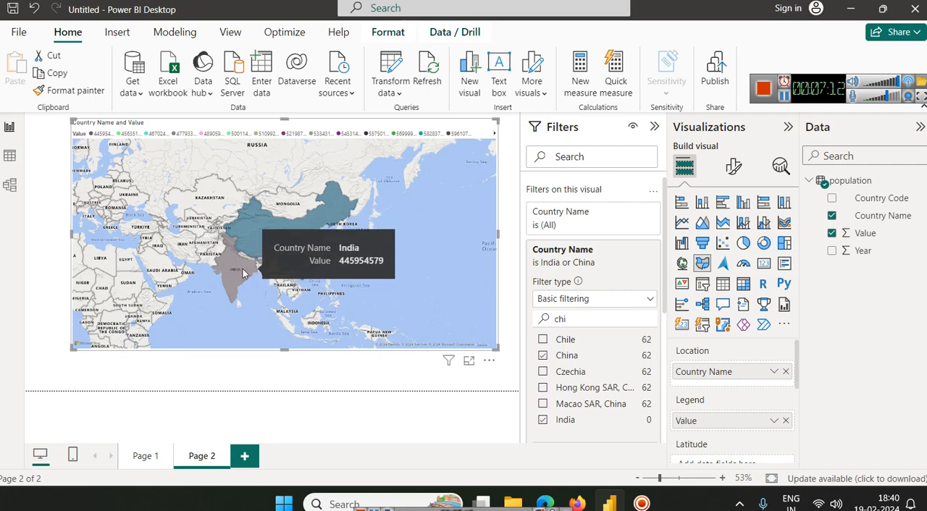
Step: Try the Dark style in the map settings, and set the map style to Light
click(744, 172)
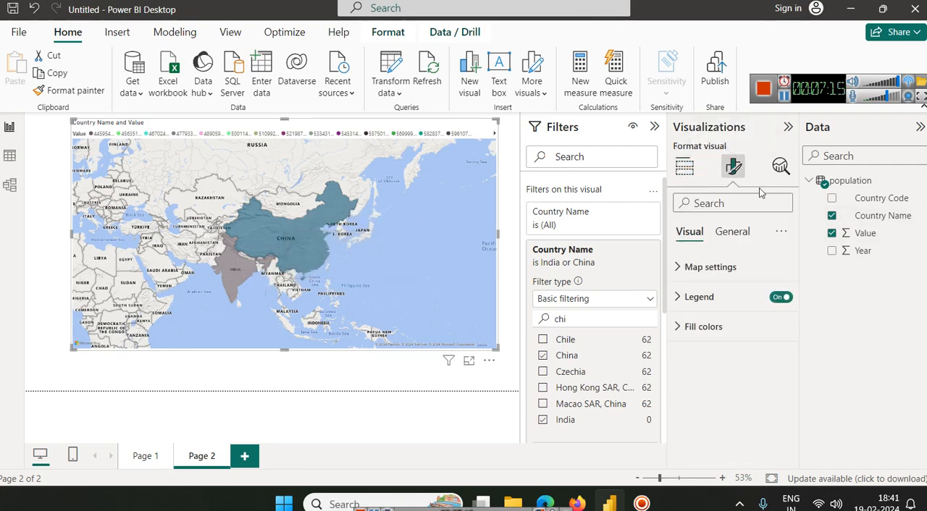
click(697, 268)
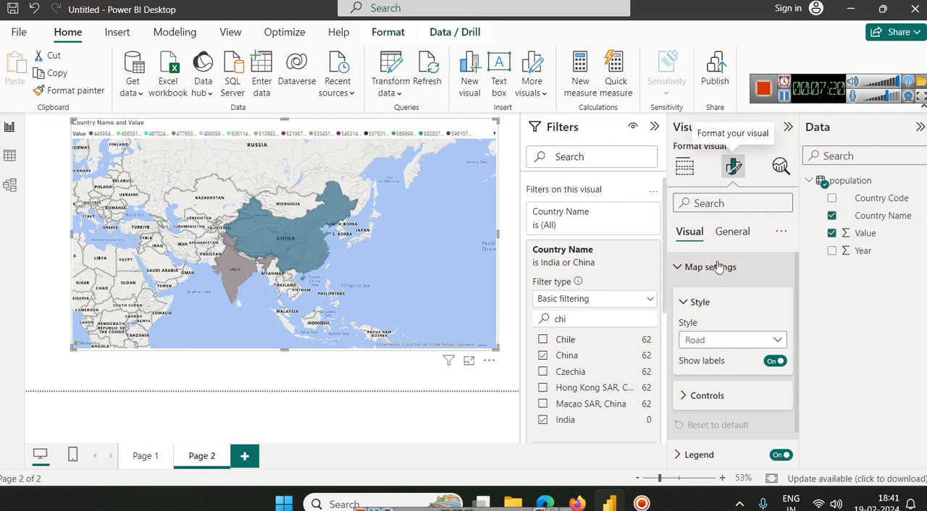
scroll(728, 267, down, 1)
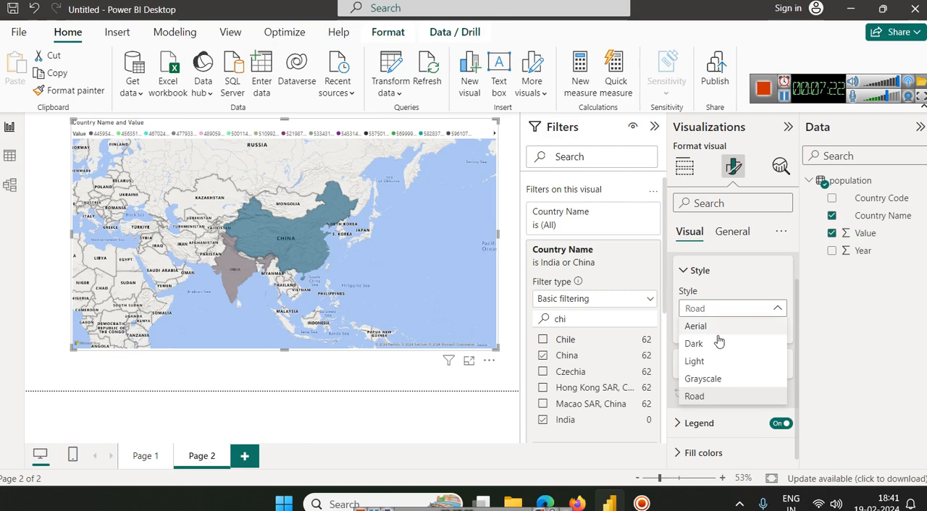
click(717, 343)
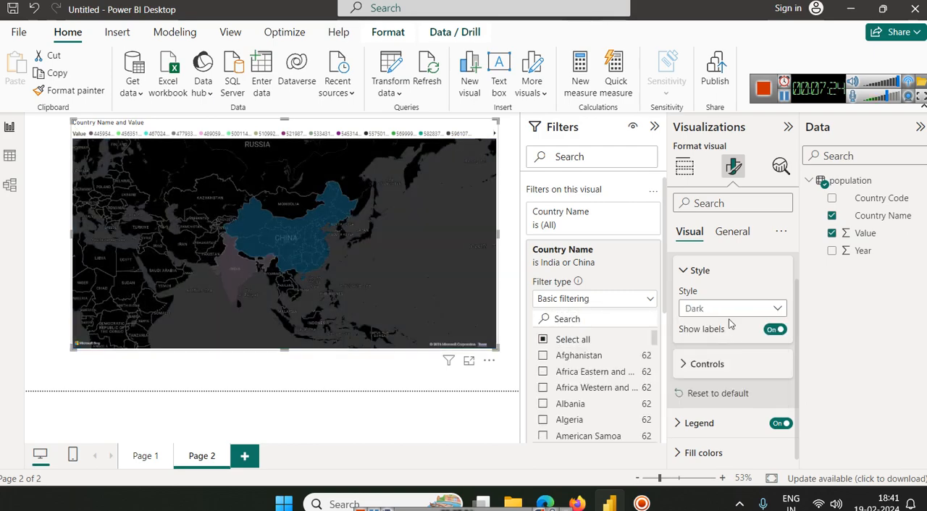
click(730, 308)
click(730, 359)
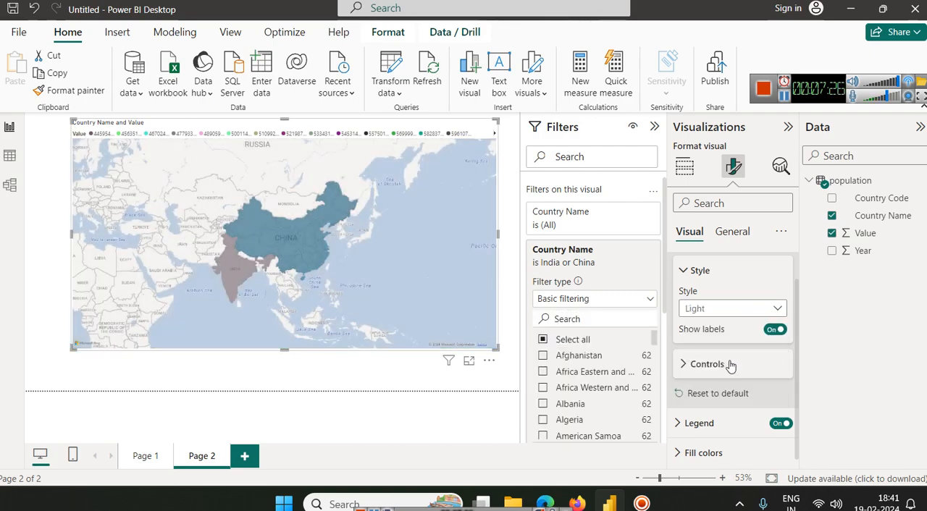
Step: Try the Grayscale, Aerial and Dark map styles before restoring Light, and switch the map labels off and on again
click(713, 308)
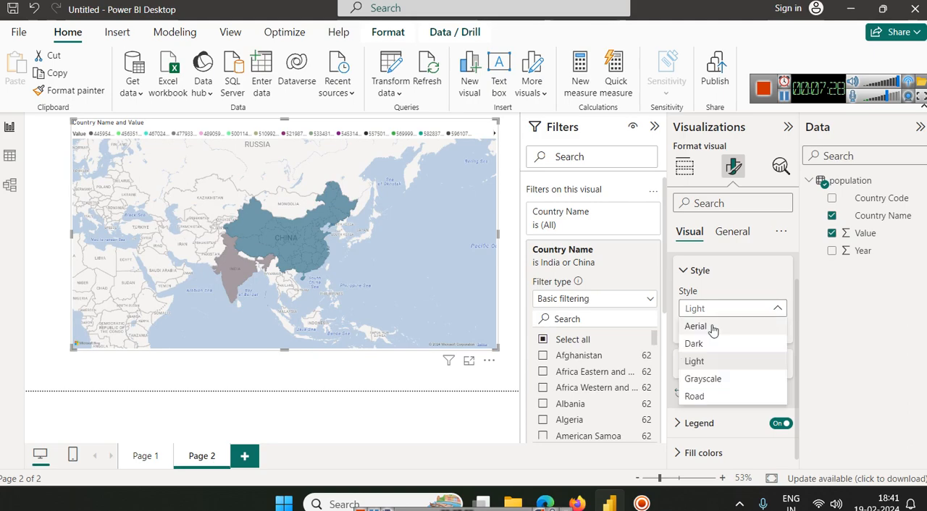
click(701, 378)
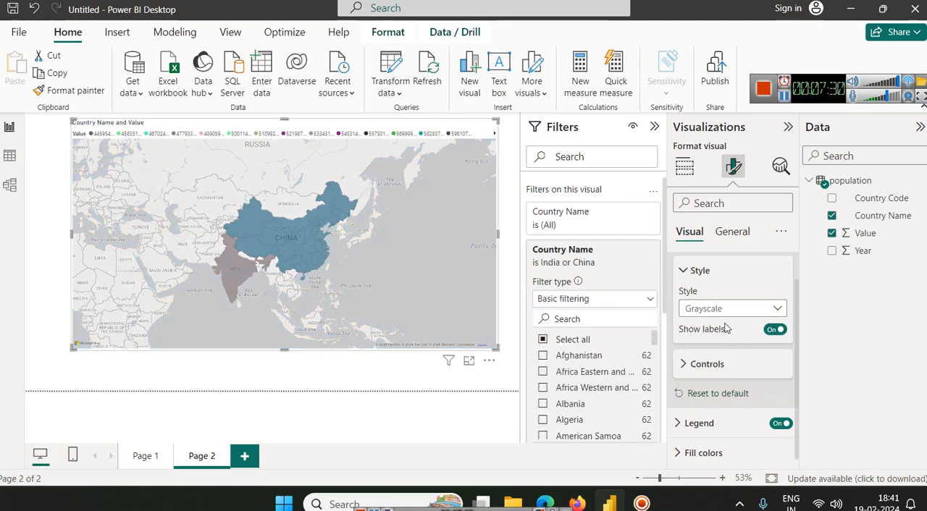
click(726, 309)
click(724, 323)
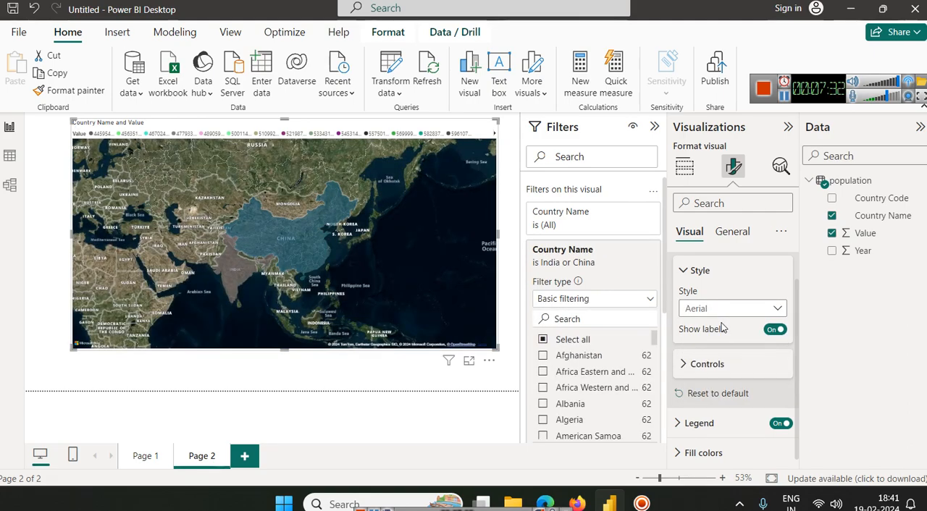
click(728, 310)
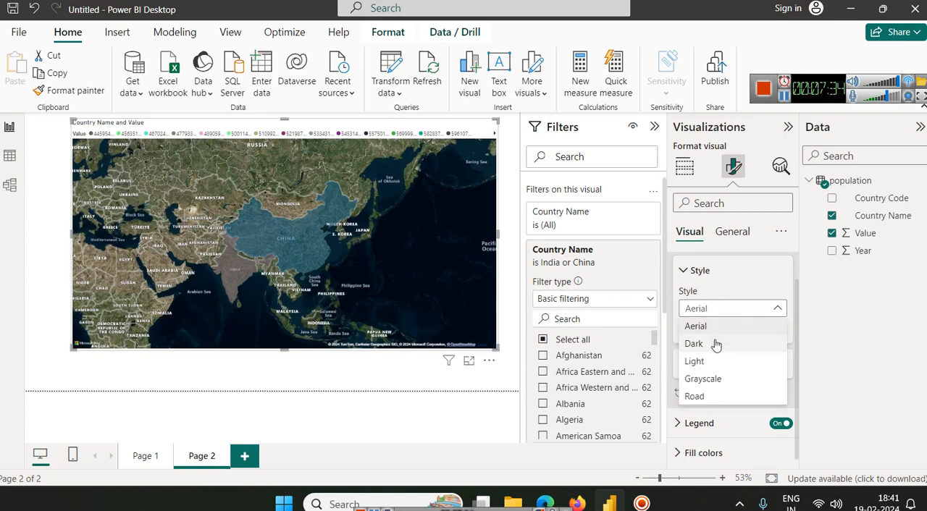
click(715, 344)
click(723, 312)
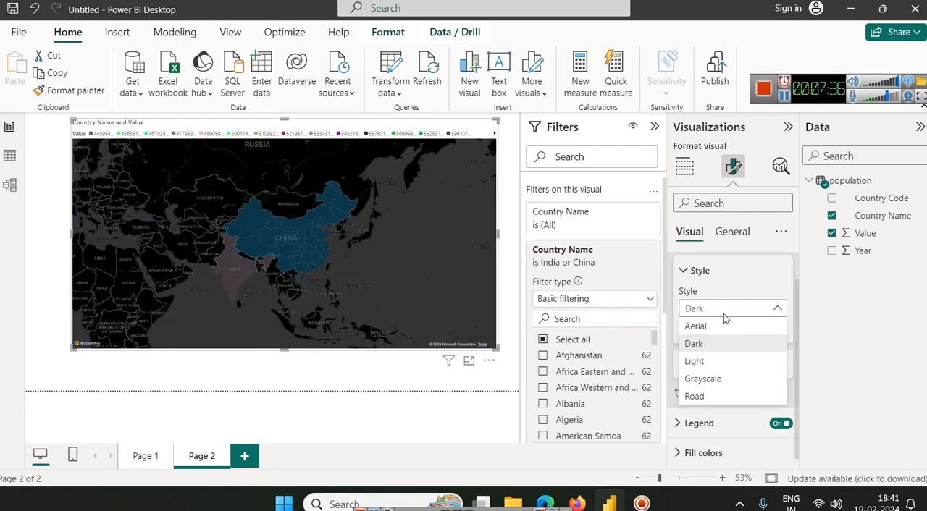
click(715, 361)
click(776, 330)
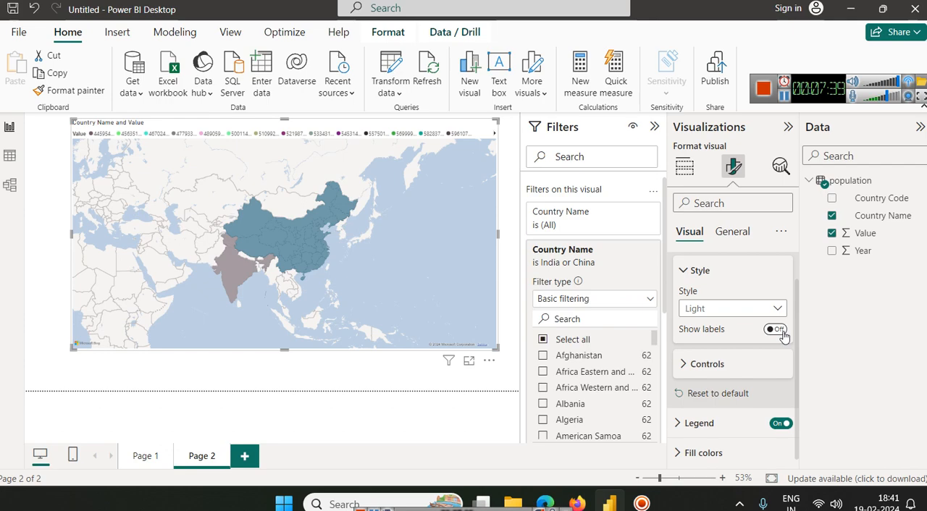
click(776, 329)
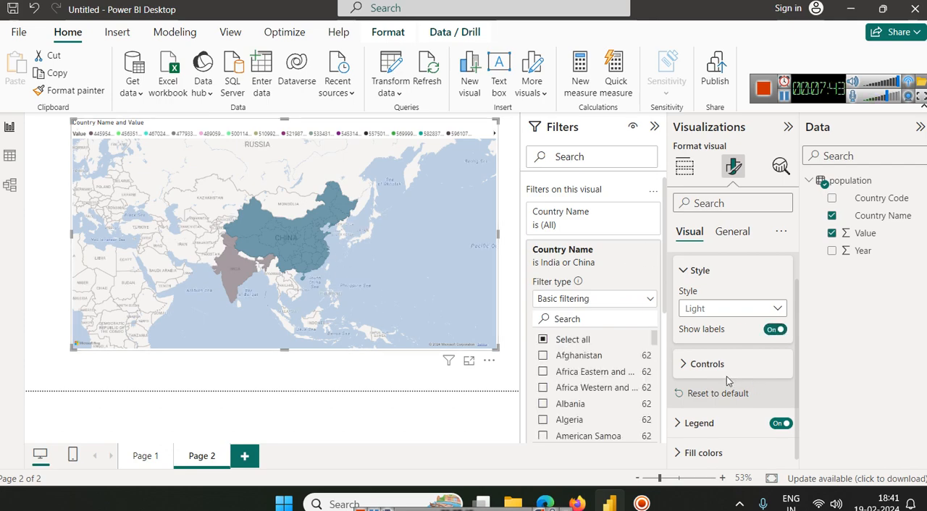
Step: Enable the zoom buttons in the map controls, and test zooming the map out and in
click(704, 362)
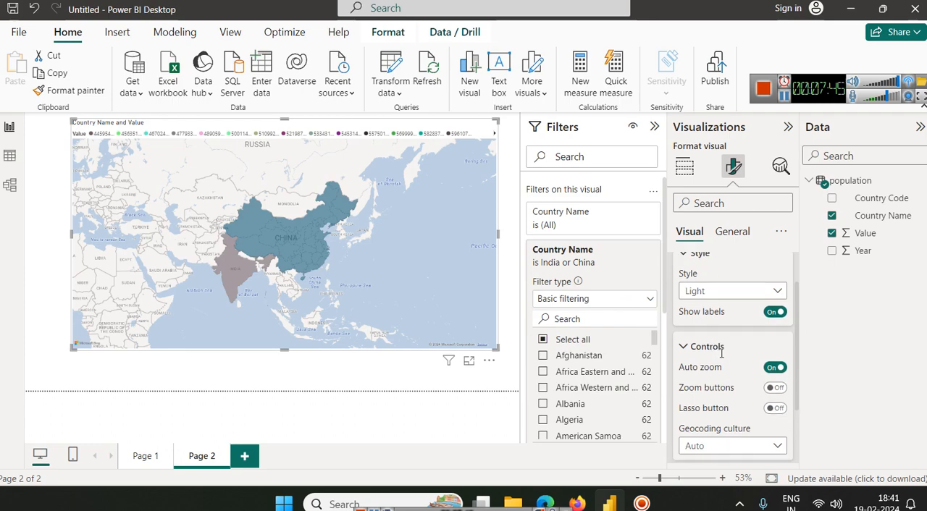
click(774, 338)
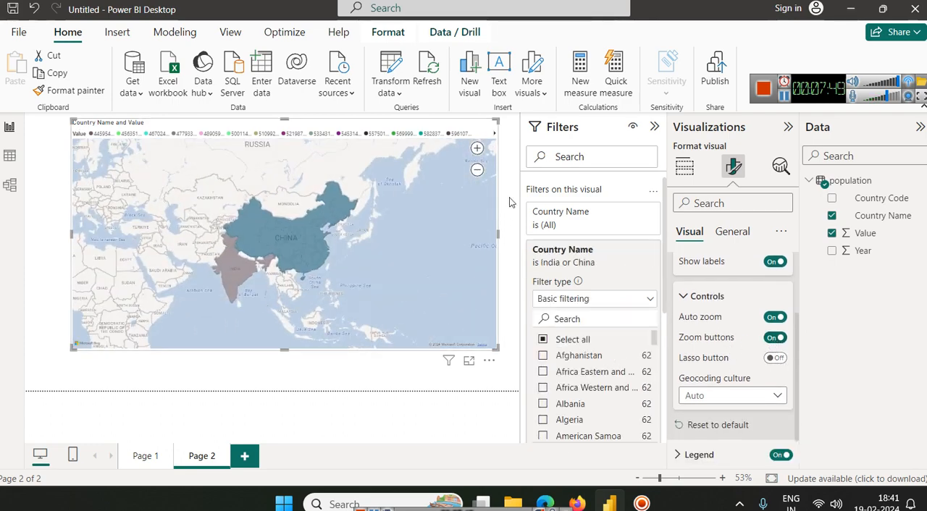
click(477, 170)
click(477, 148)
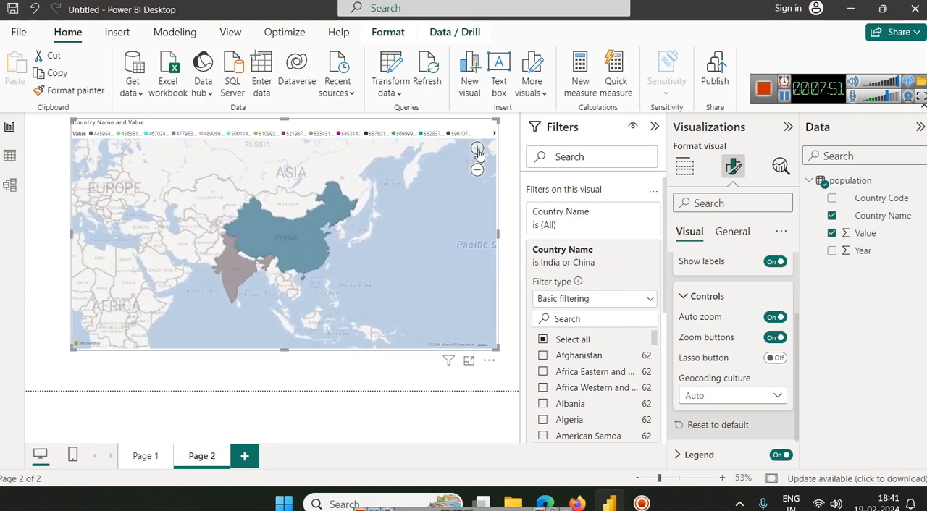
Step: Enable the lasso button for the map, and try a lasso selection around India and China
click(773, 358)
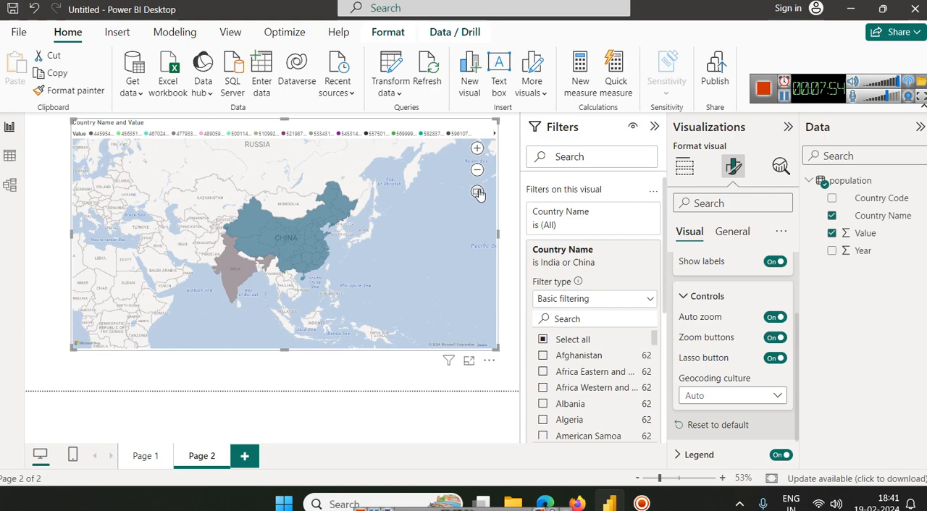
mouse_move(189, 188)
mouse_down()
mouse_move(275, 280)
mouse_move(369, 307)
mouse_move(260, 210)
mouse_move(350, 296)
mouse_up()
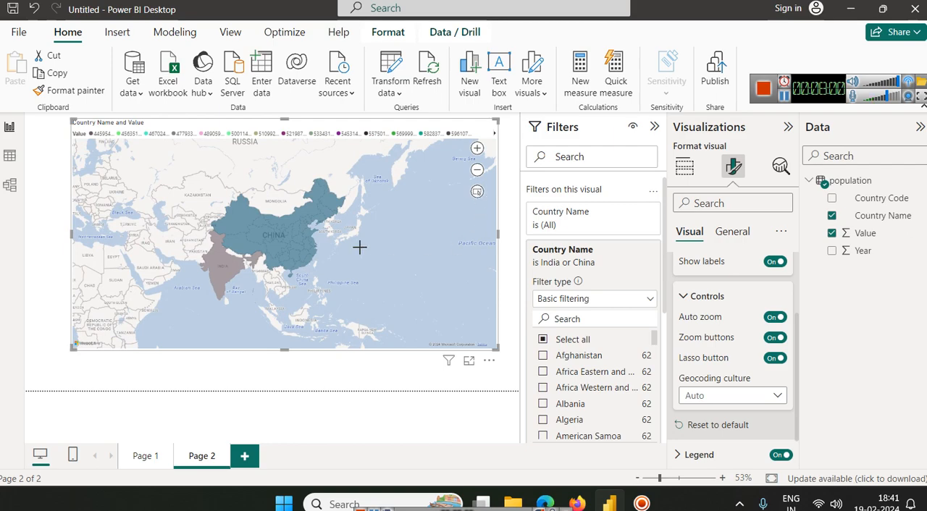
mouse_move(394, 313)
mouse_down()
mouse_move(325, 170)
mouse_move(151, 162)
mouse_up()
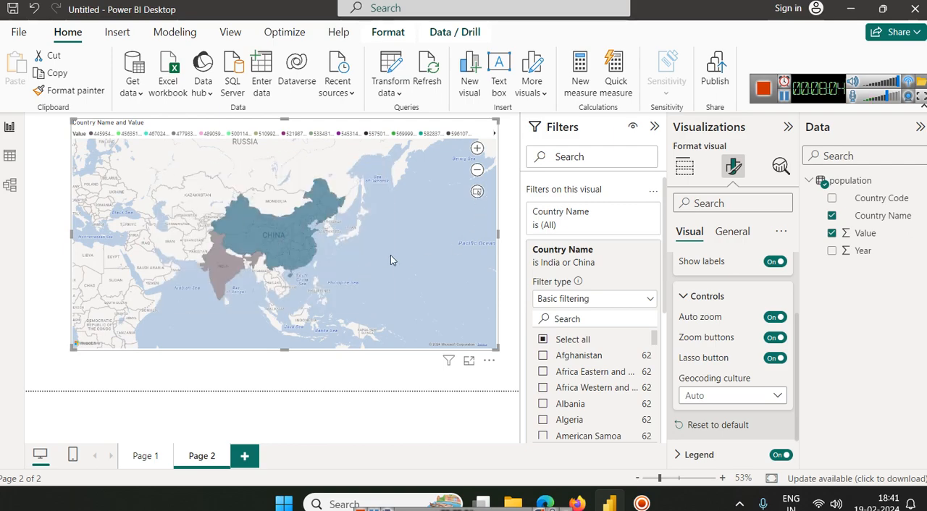
Step: Set the map's geocoding culture to en-US
click(765, 402)
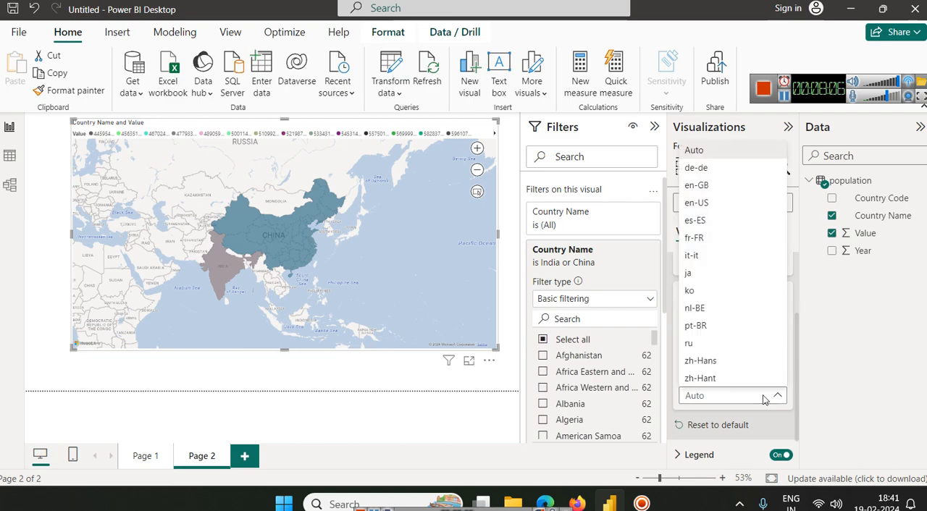
click(742, 400)
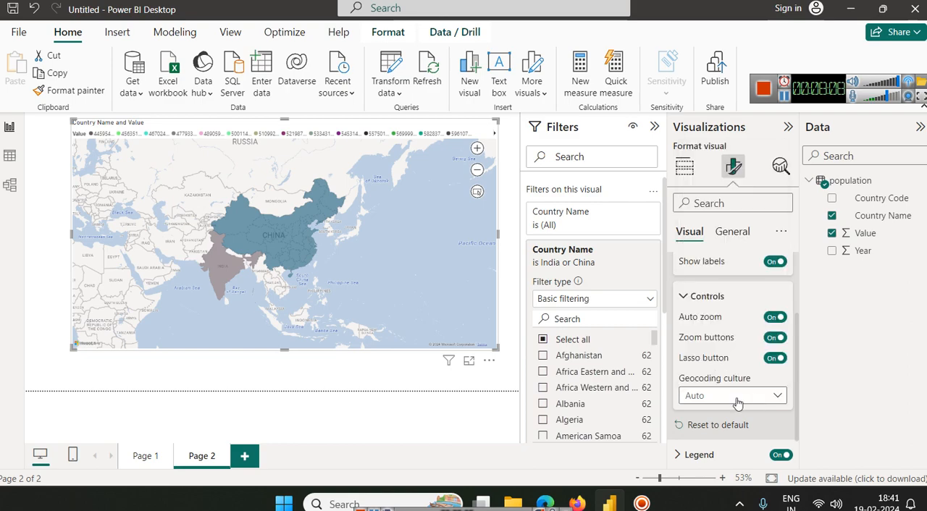
click(702, 396)
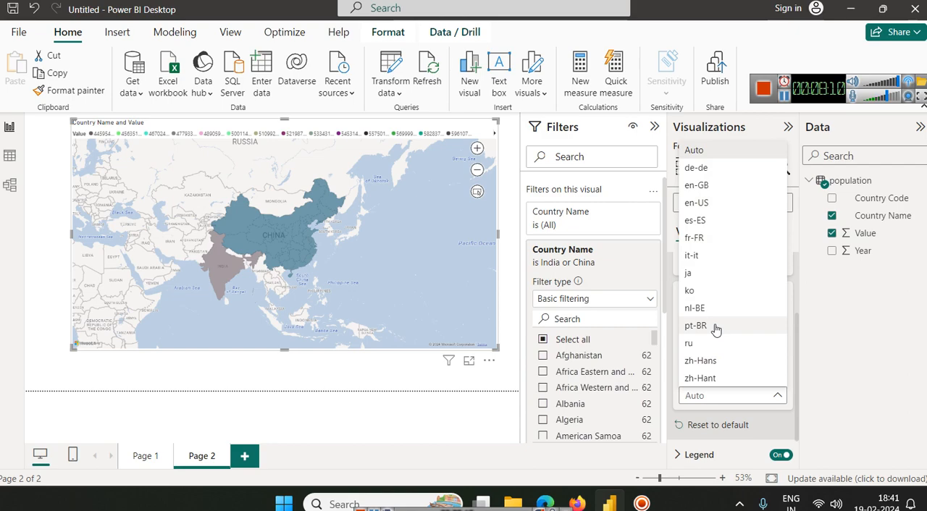
click(725, 203)
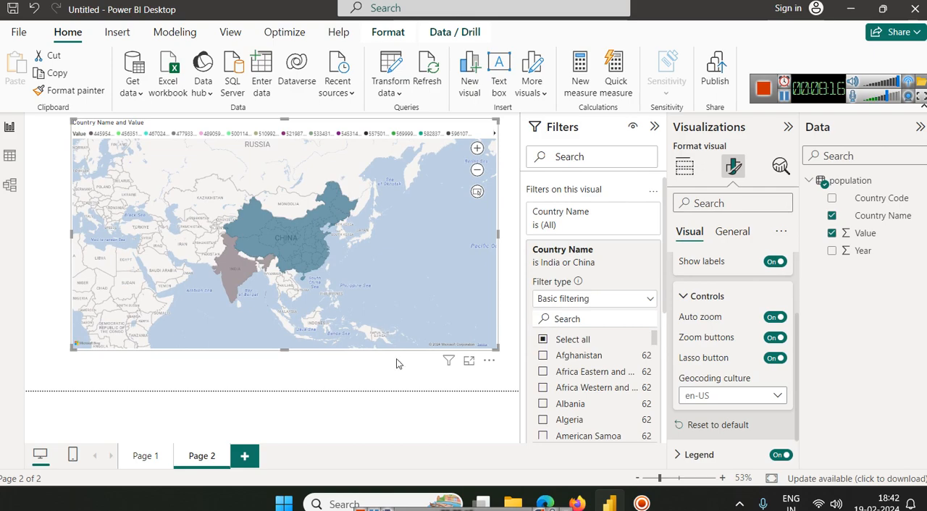
Step: Add Albania, Algeria, American Samoa, Angola, Arab World and Argentina to the countries selected in the map's Country Name filter
click(543, 407)
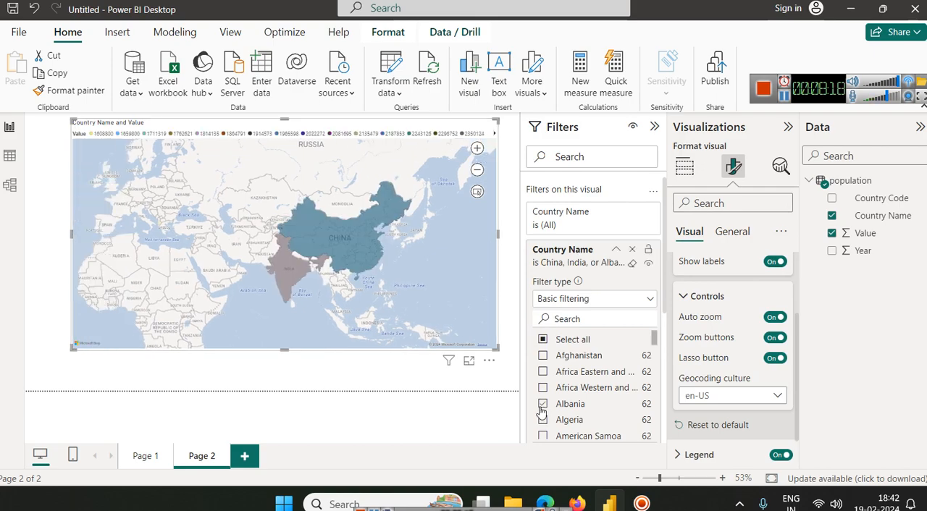
click(544, 421)
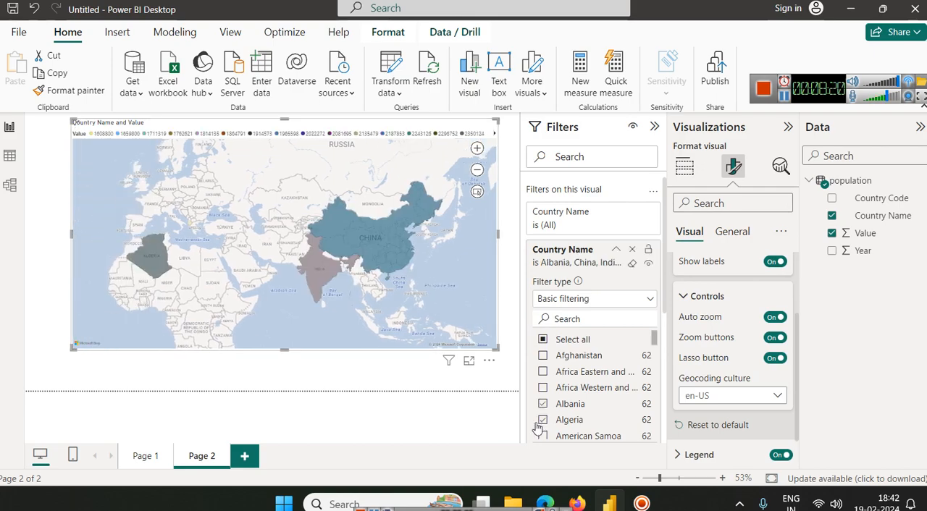
click(544, 437)
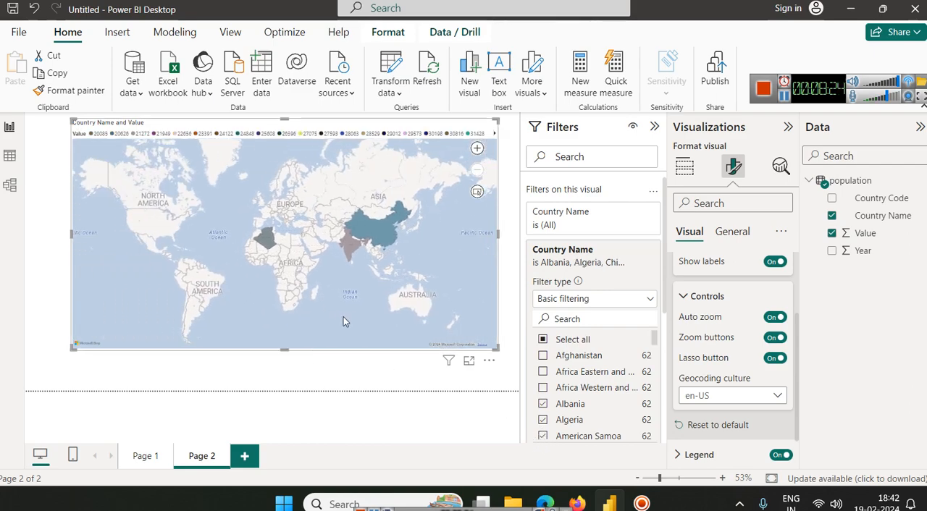
scroll(596, 315, down, 1)
scroll(563, 365, down, 2)
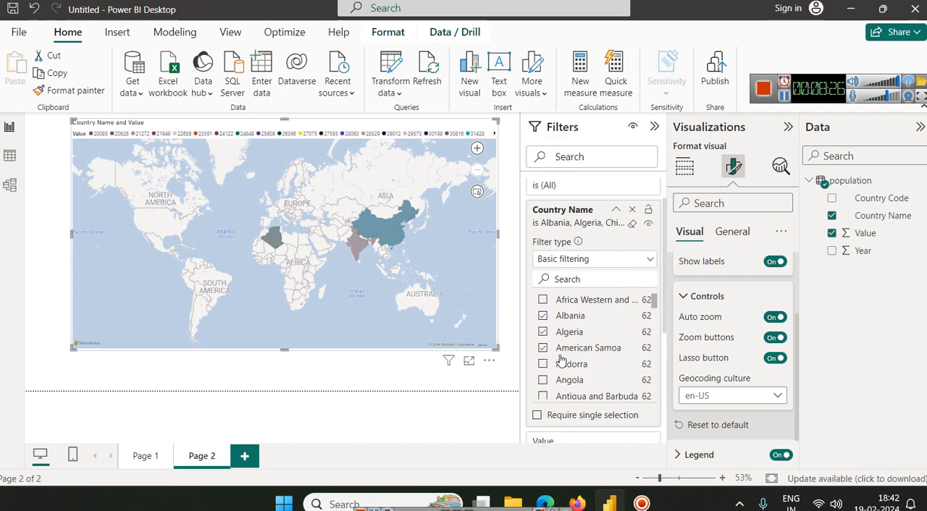
click(544, 347)
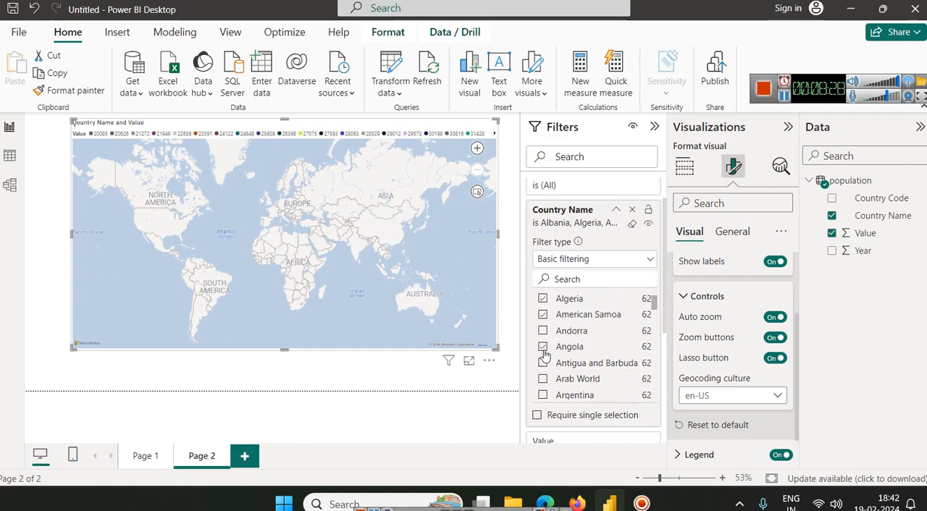
click(544, 379)
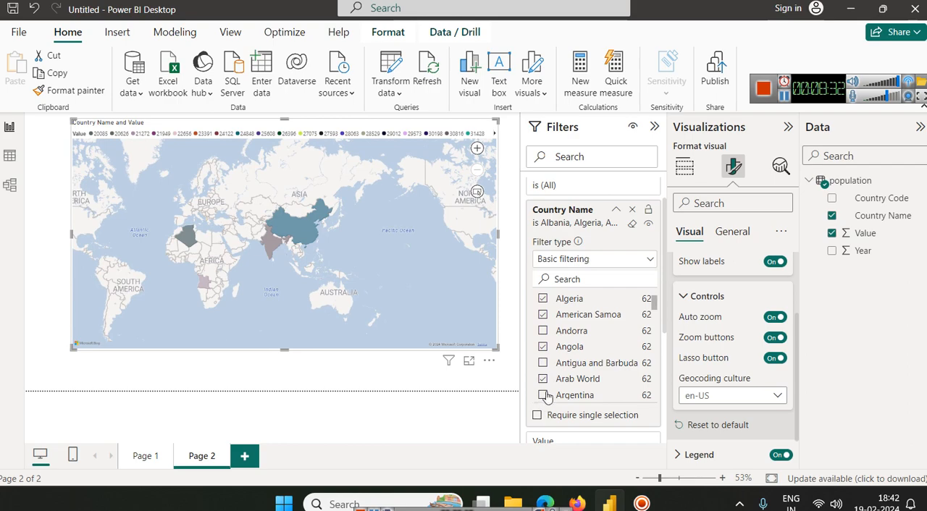
click(544, 396)
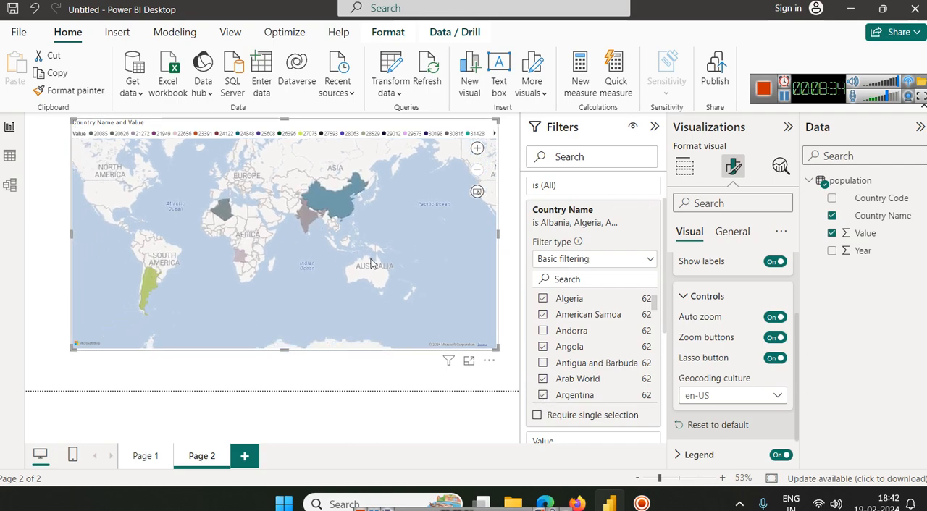